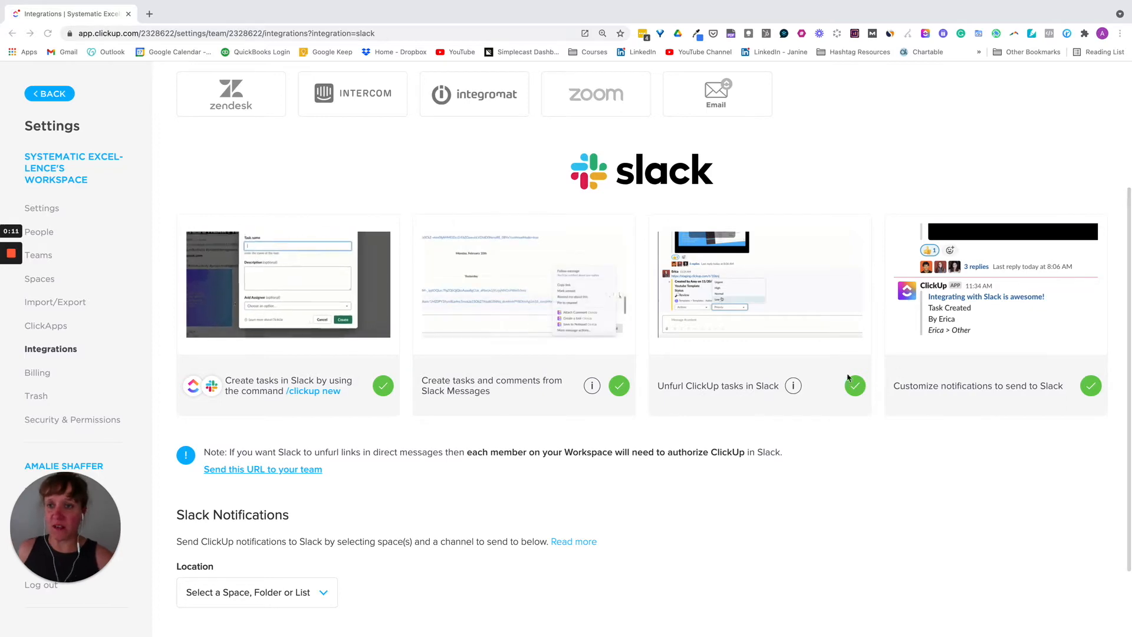
Step: Review the enabled features under Settings > Integrations > Slack in ClickUp, then switch to Slack
scroll(897, 371, "up", 3)
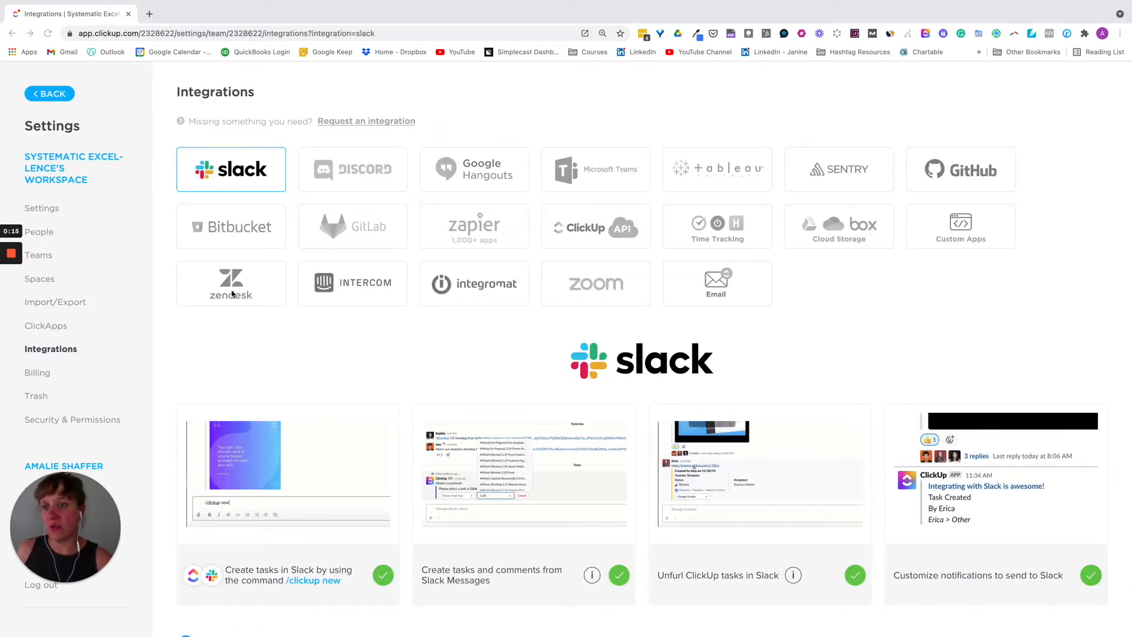
scroll(277, 578, "down", 2)
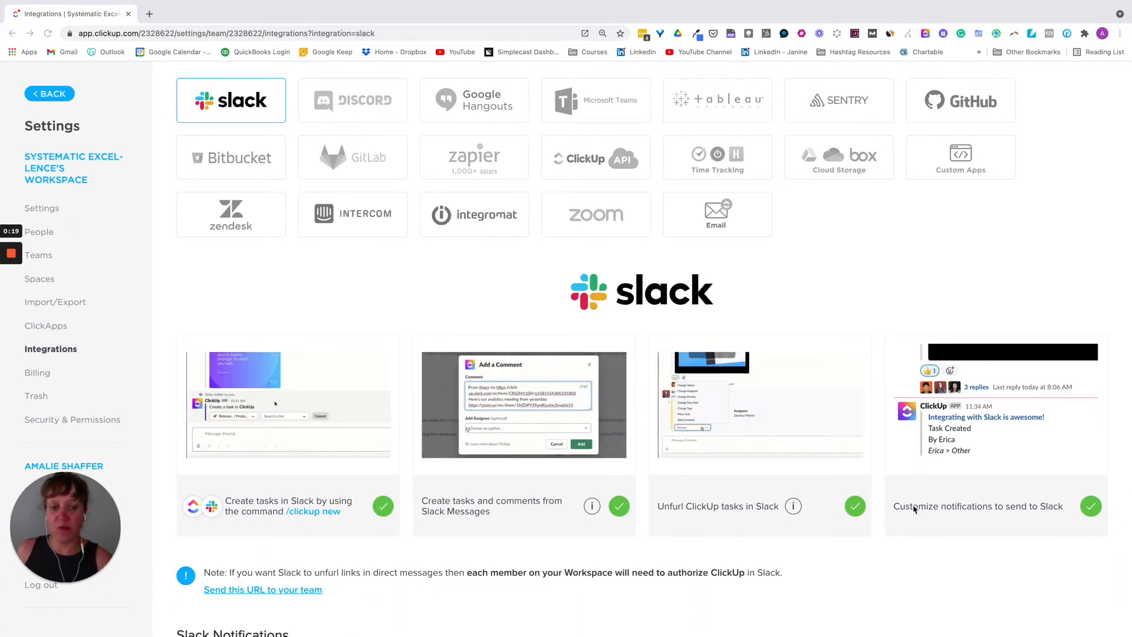
scroll(751, 590, "down", 1)
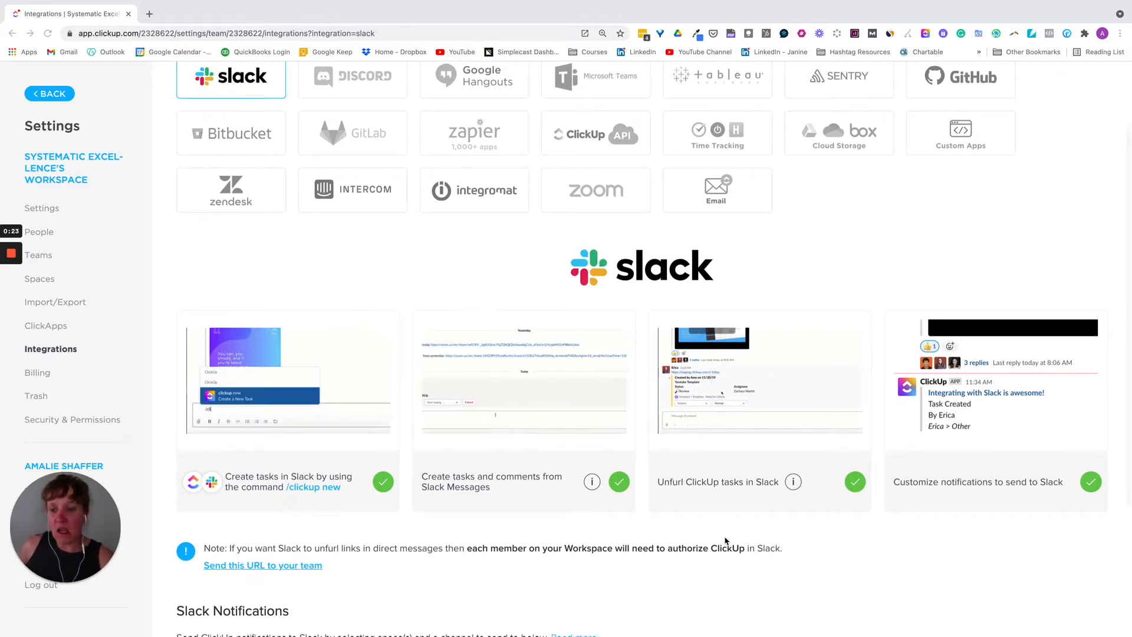
scroll(726, 540, "down", 3)
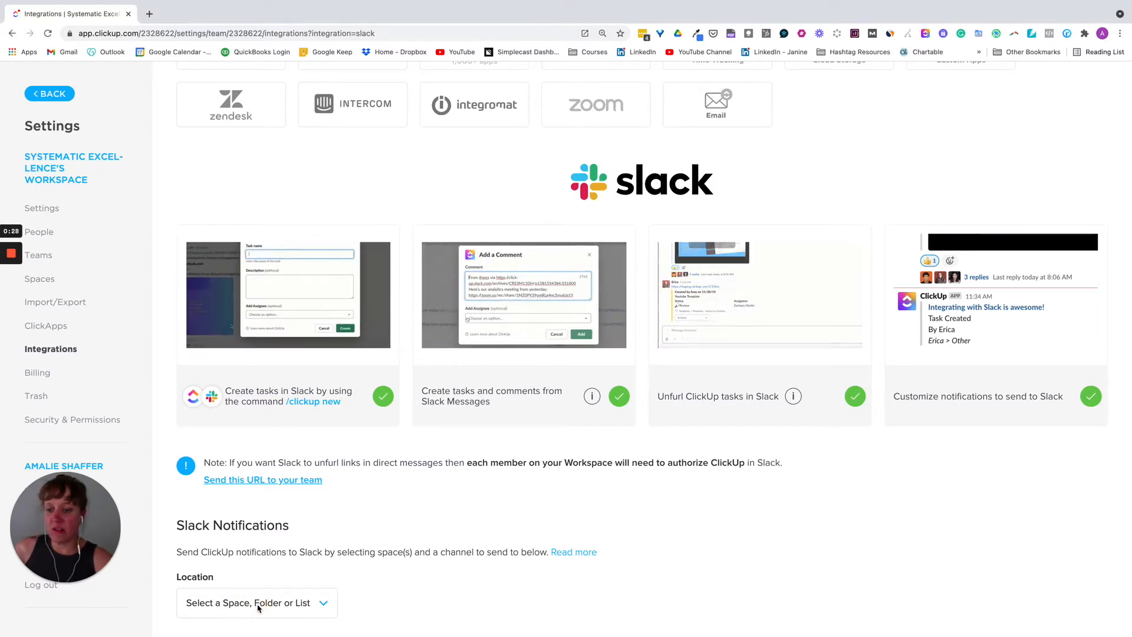
scroll(450, 599, "down", 4)
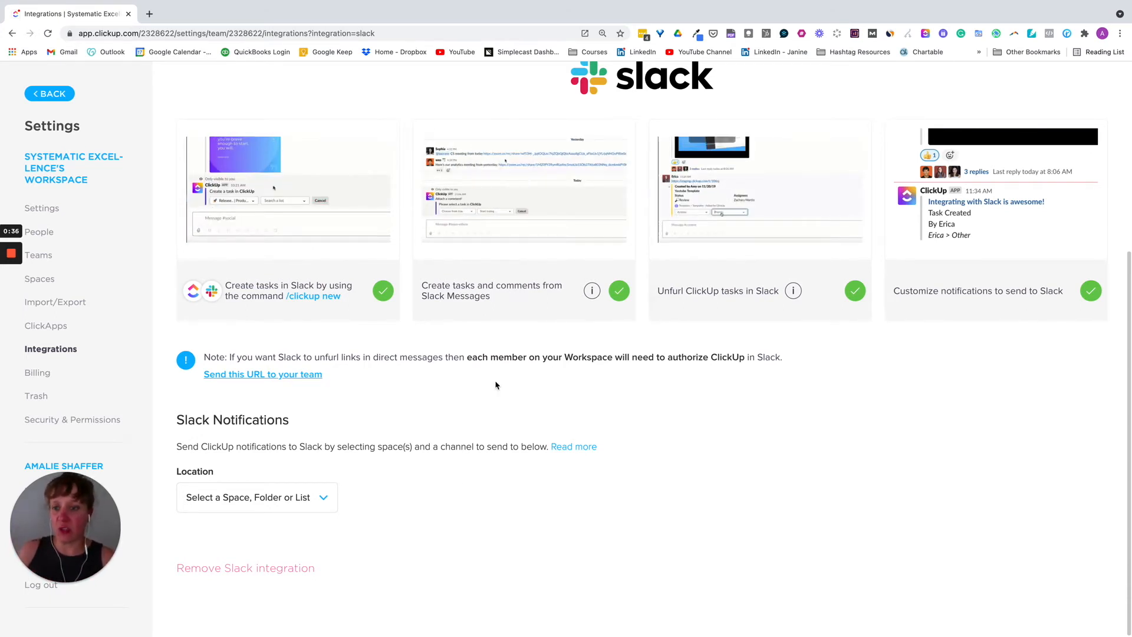
scroll(496, 393, "up", 1)
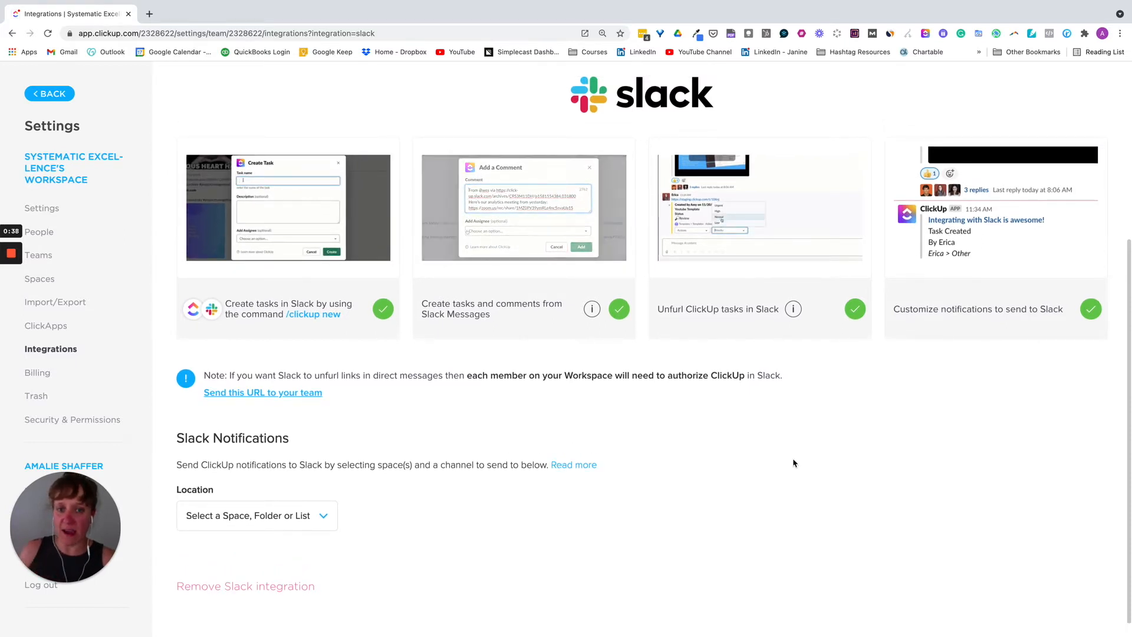
mouse_move(846, 632)
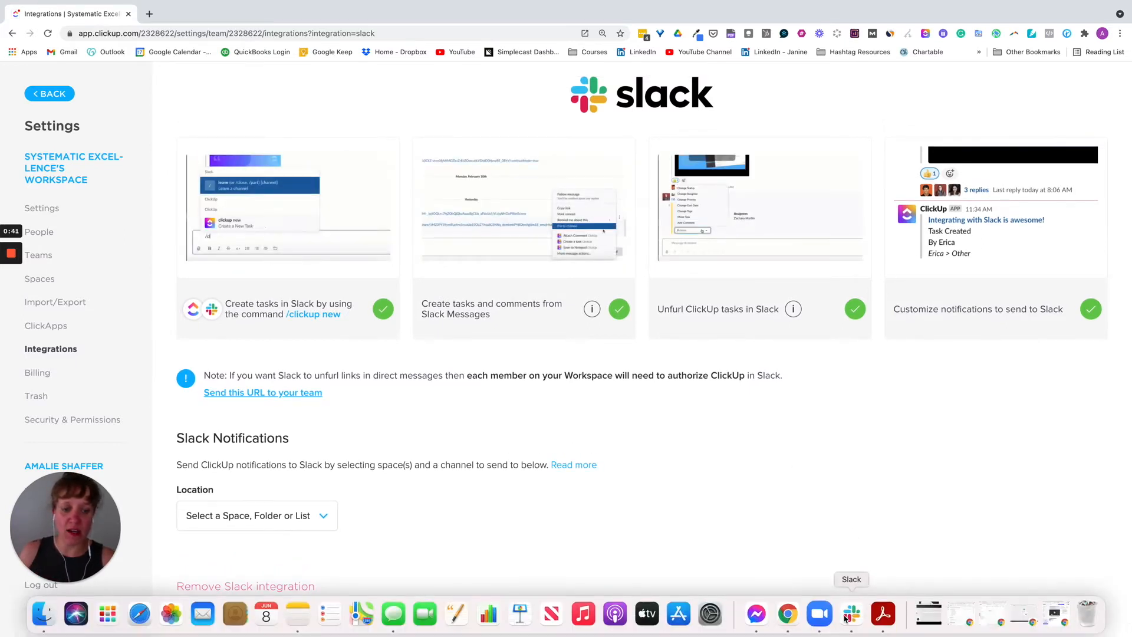
left_click(849, 615)
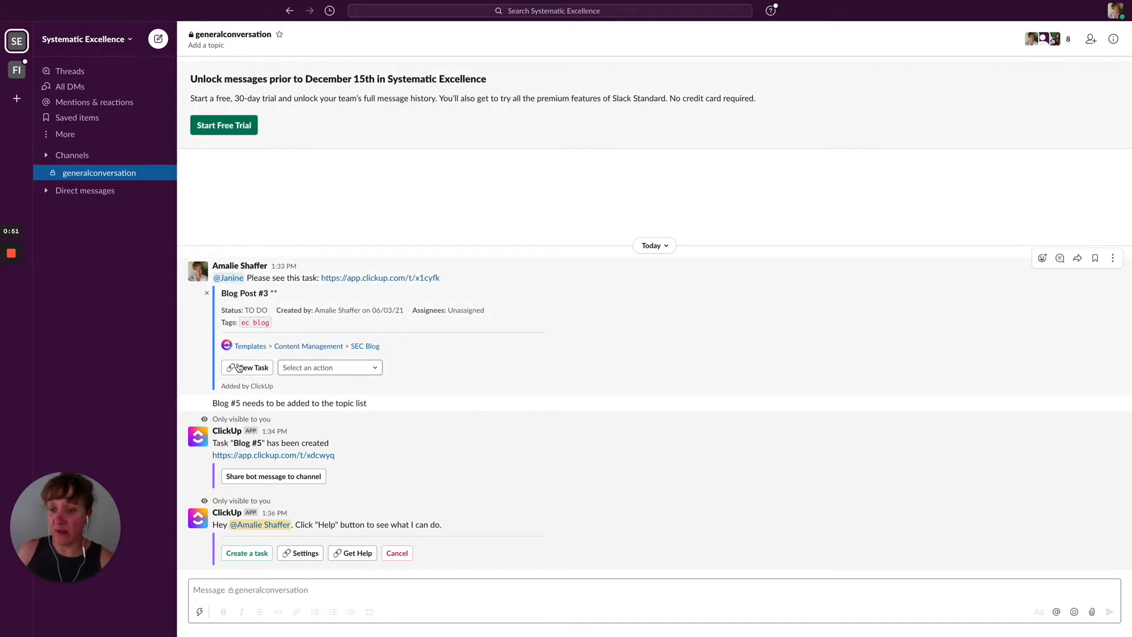
Step: Send a message mentioning a teammate: 'This blog is ready for review:' with the Blog Post #1 task link
left_click(217, 590)
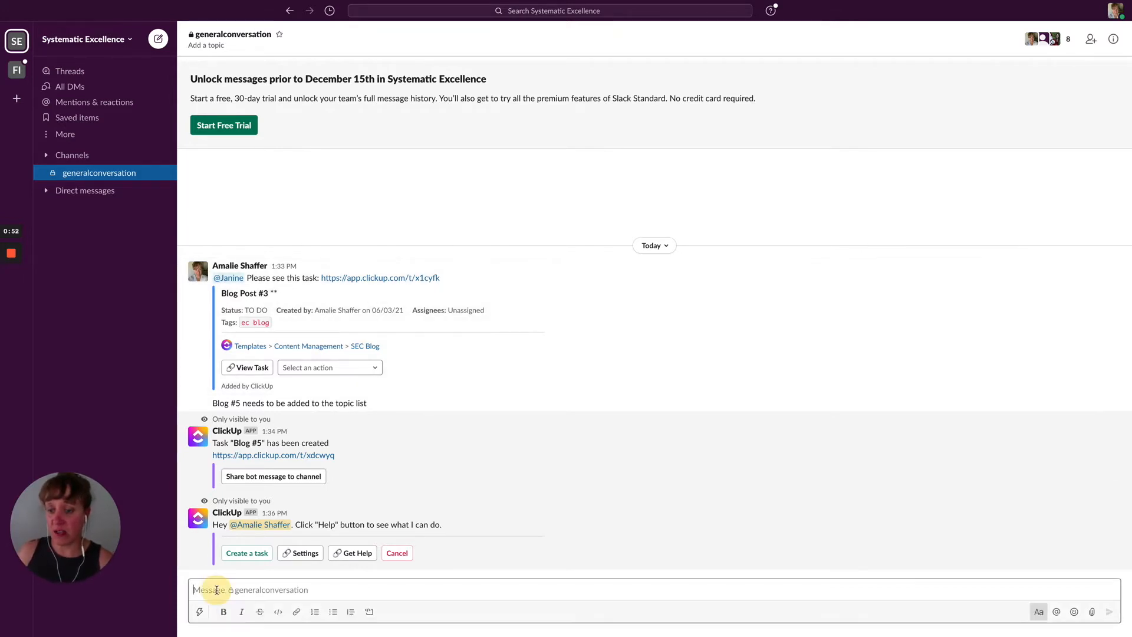
type("@j")
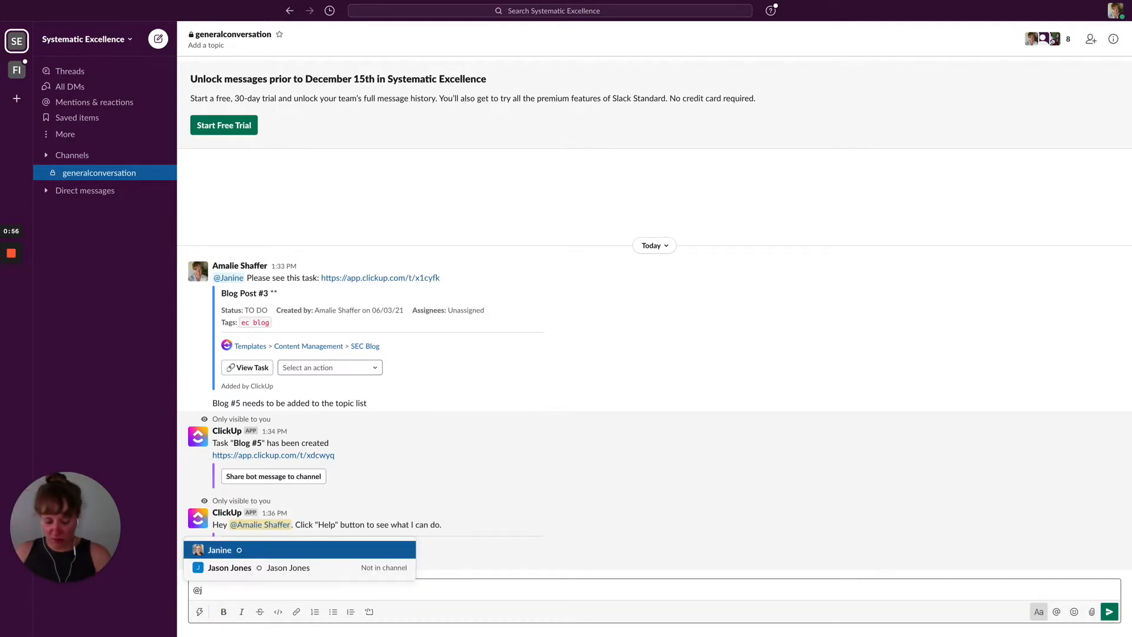
key("Return")
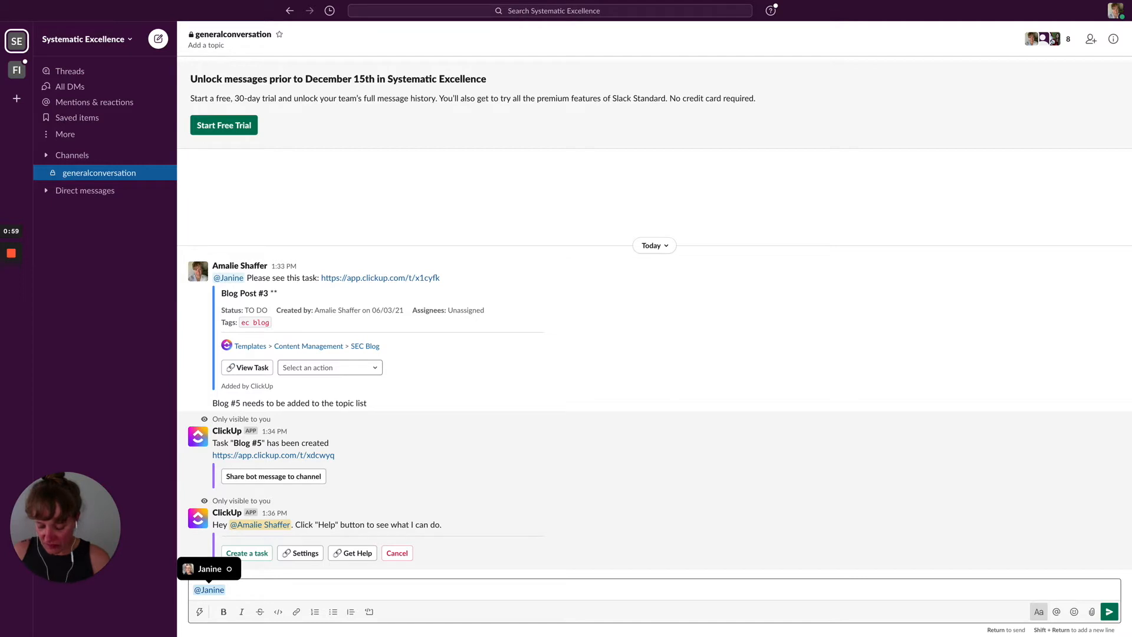
type("This blog is ready for revi")
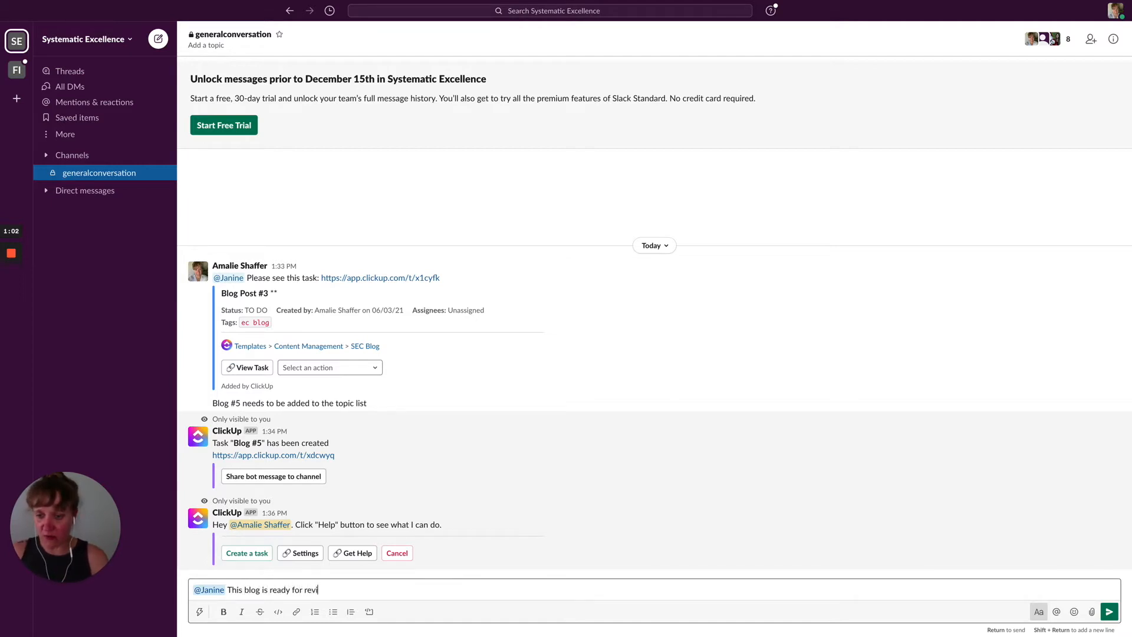
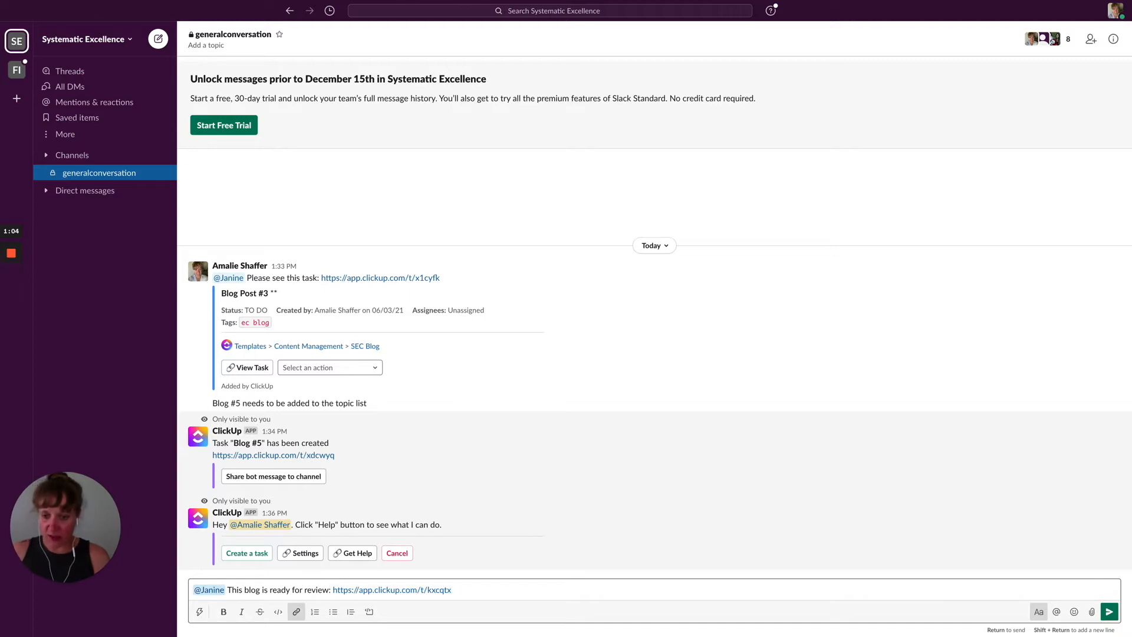
key("Return")
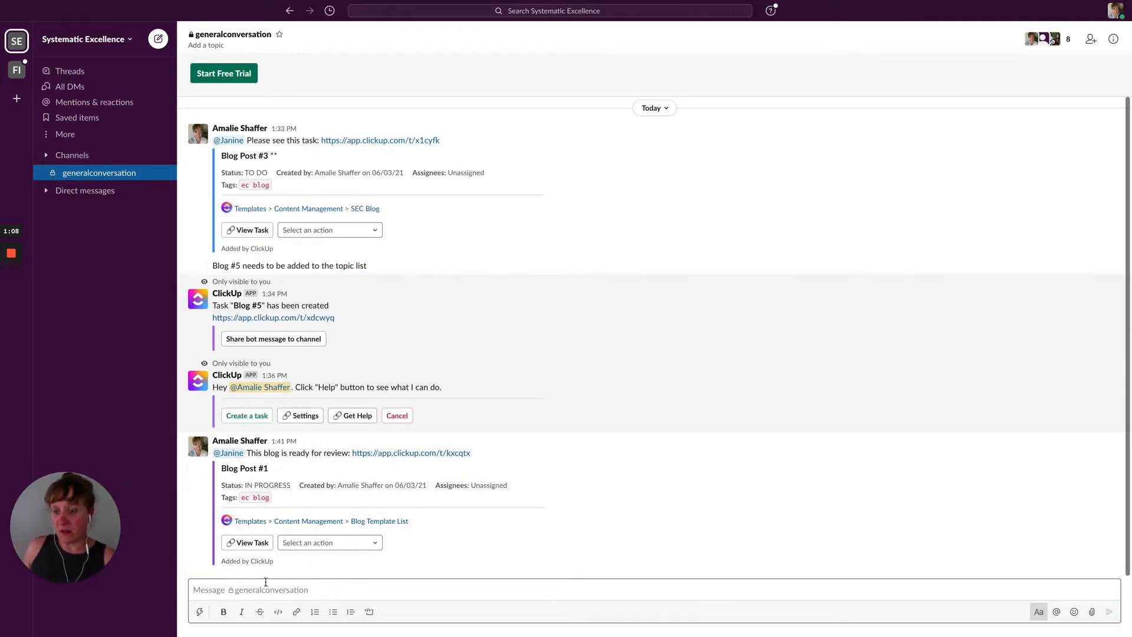
Step: Check Blog Post #1 in ClickUp, then use the Slack card's Change Status action to set Ready For Review
left_click(252, 544)
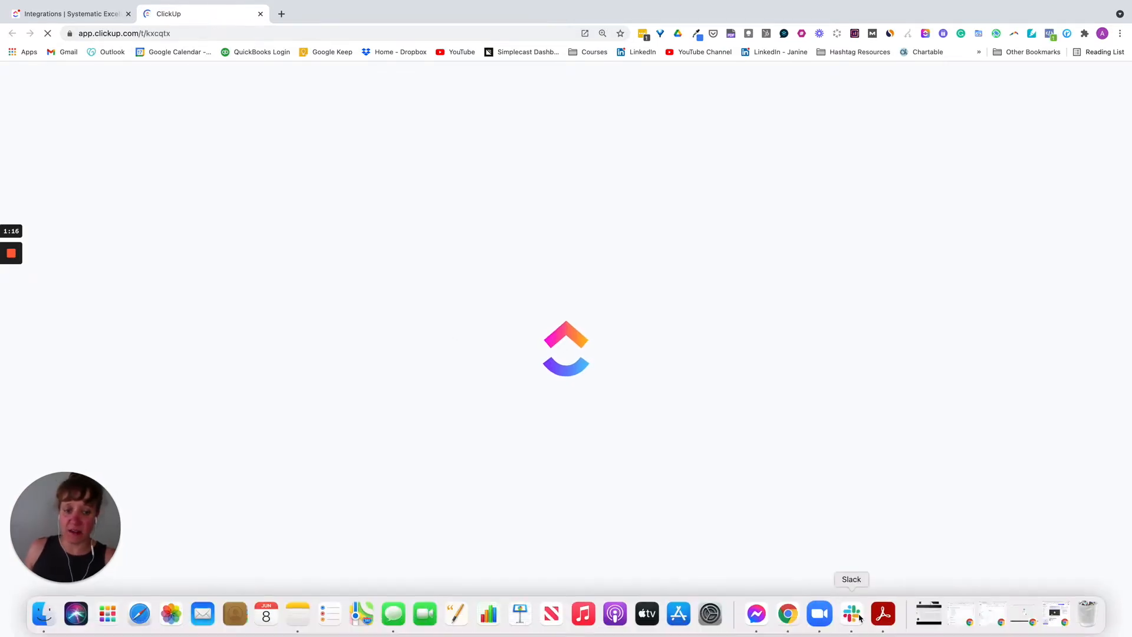
left_click(858, 610)
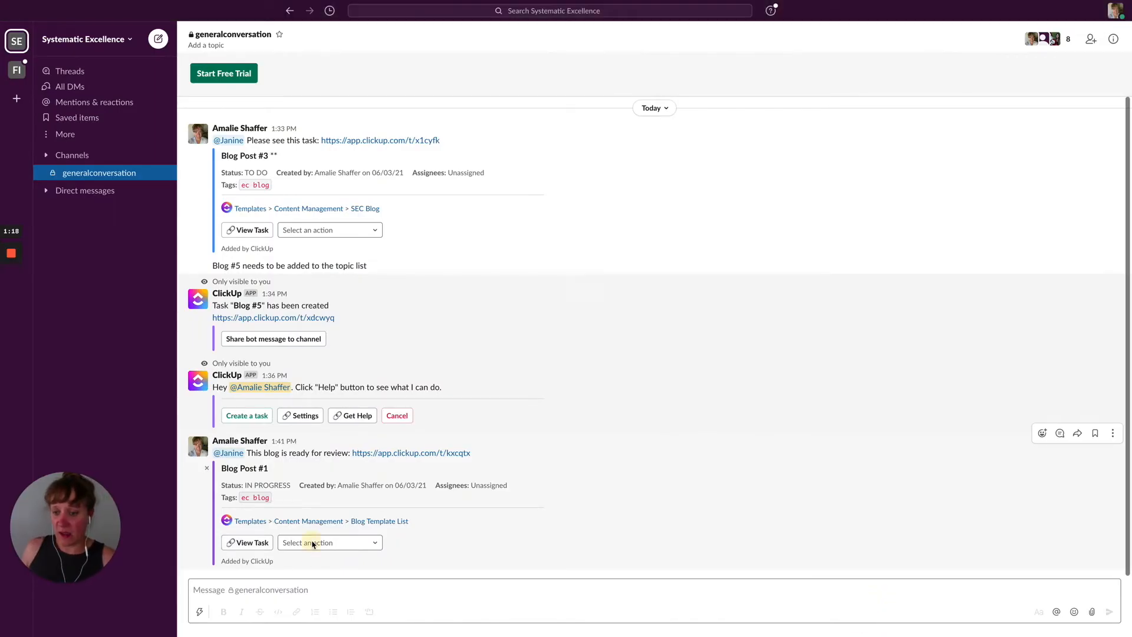
left_click(313, 544)
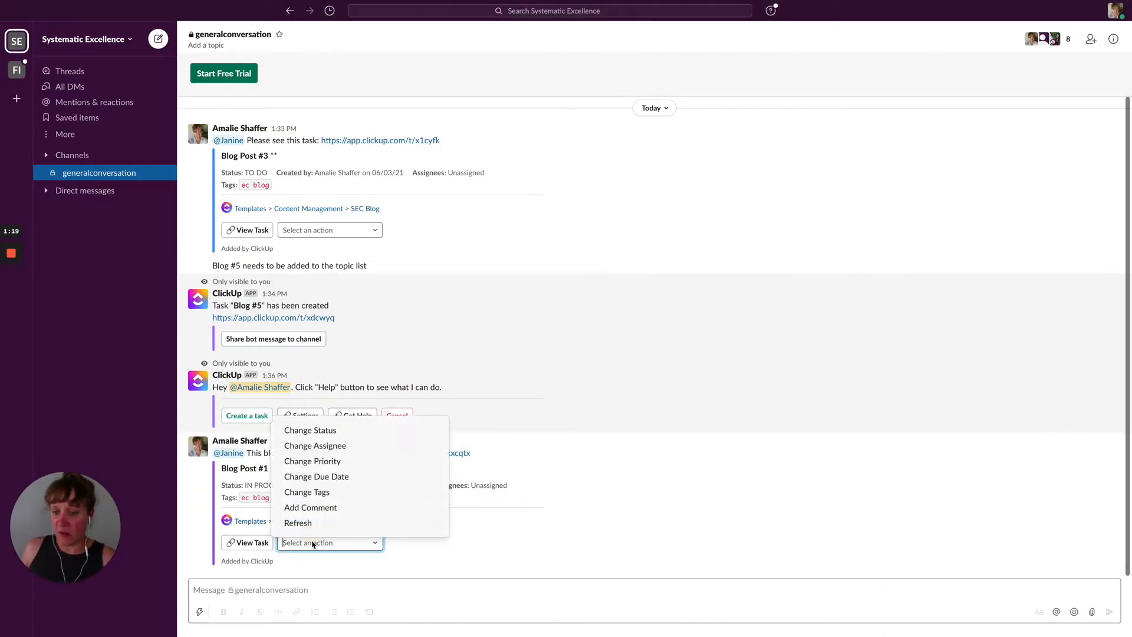
left_click(325, 433)
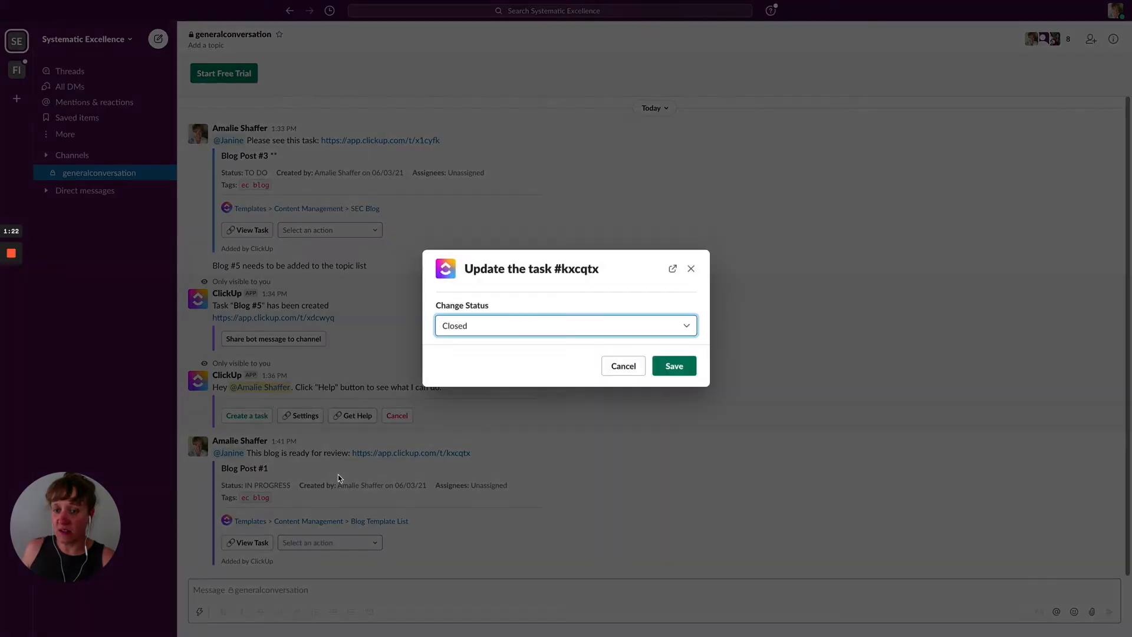
left_click(481, 329)
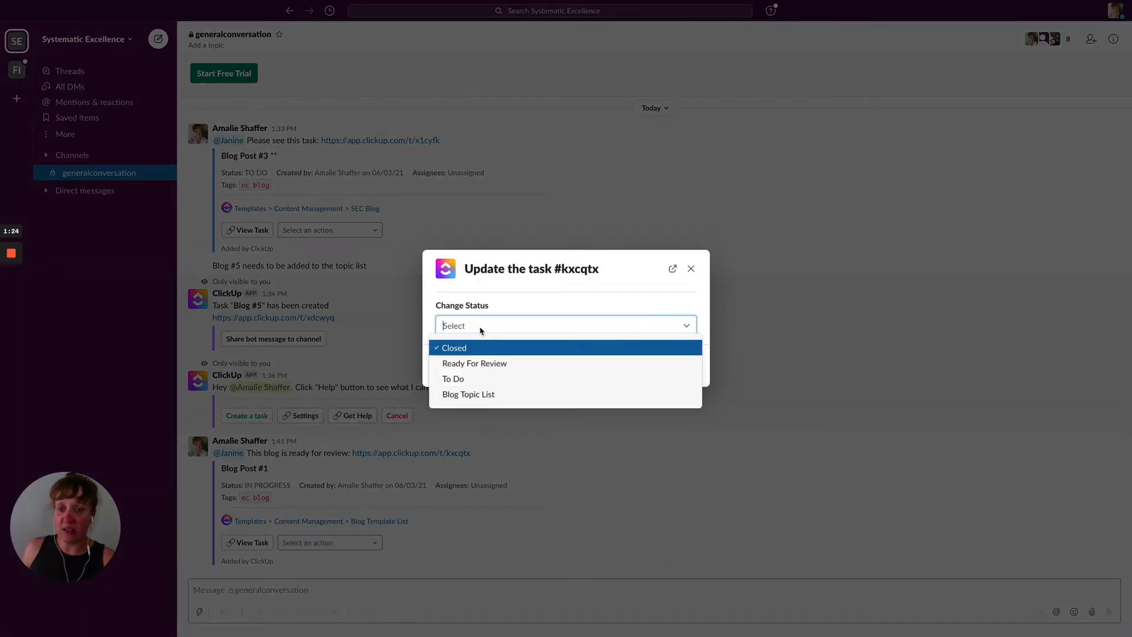
left_click(479, 364)
left_click(673, 366)
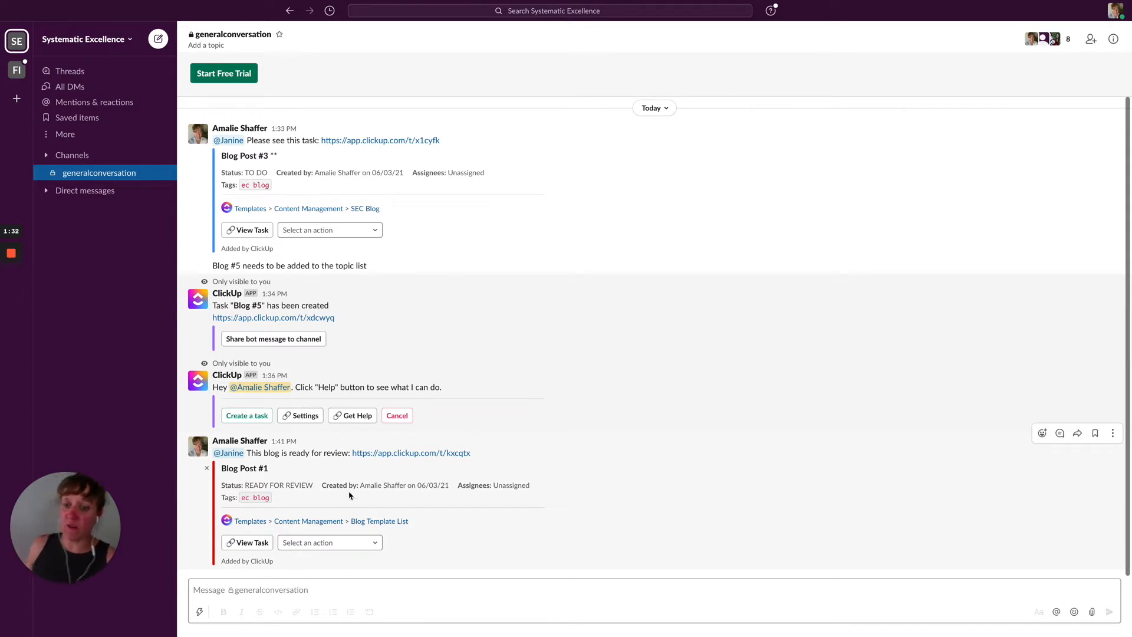
left_click(307, 544)
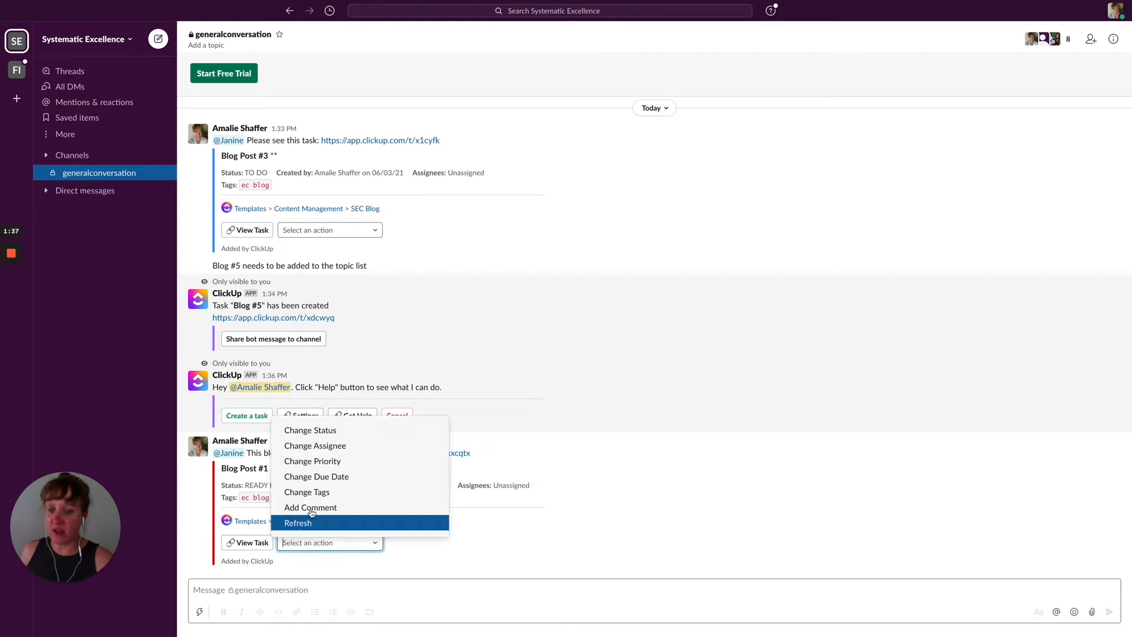
Step: Use the card's Change Assignee action to assign Blog Post #1 to yourself, then switch to Chrome
left_click(328, 447)
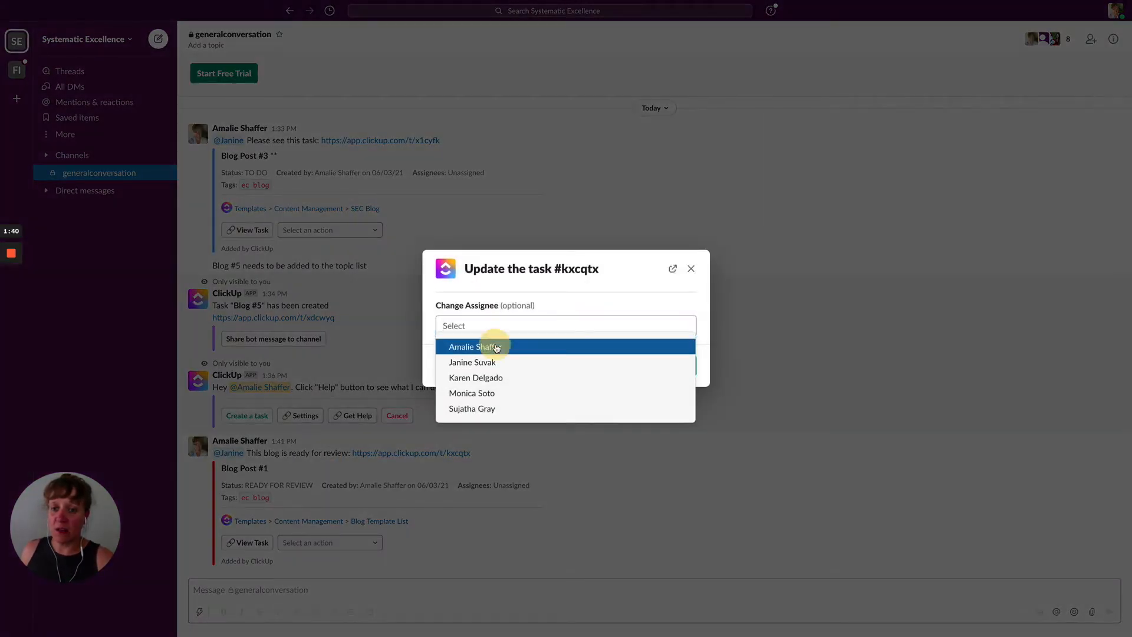
left_click(496, 347)
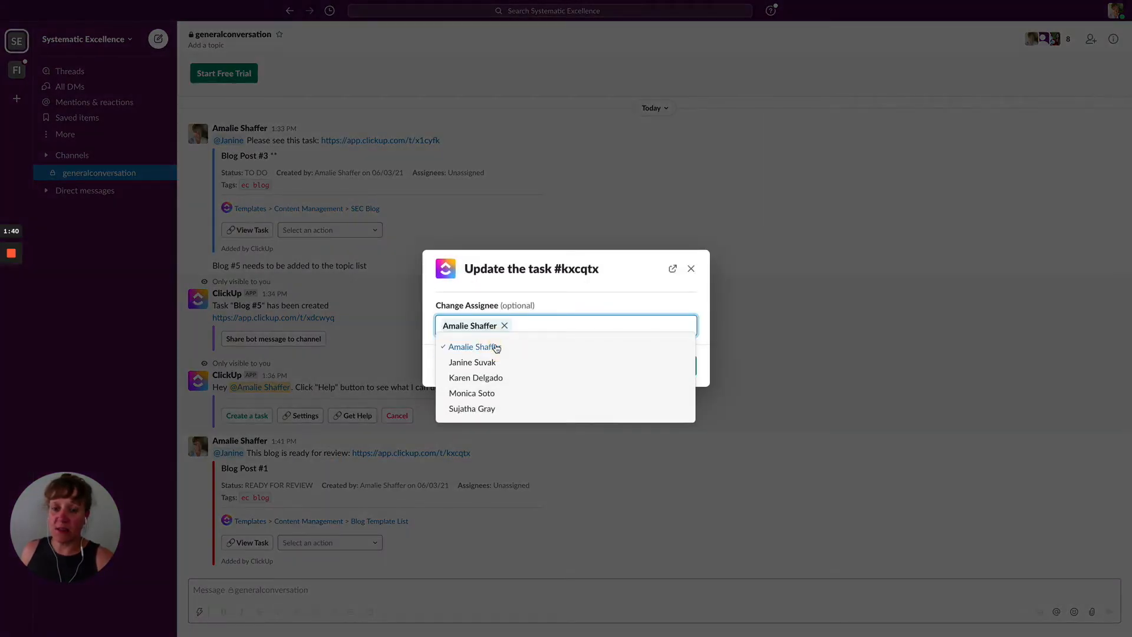
left_click(563, 296)
left_click(675, 368)
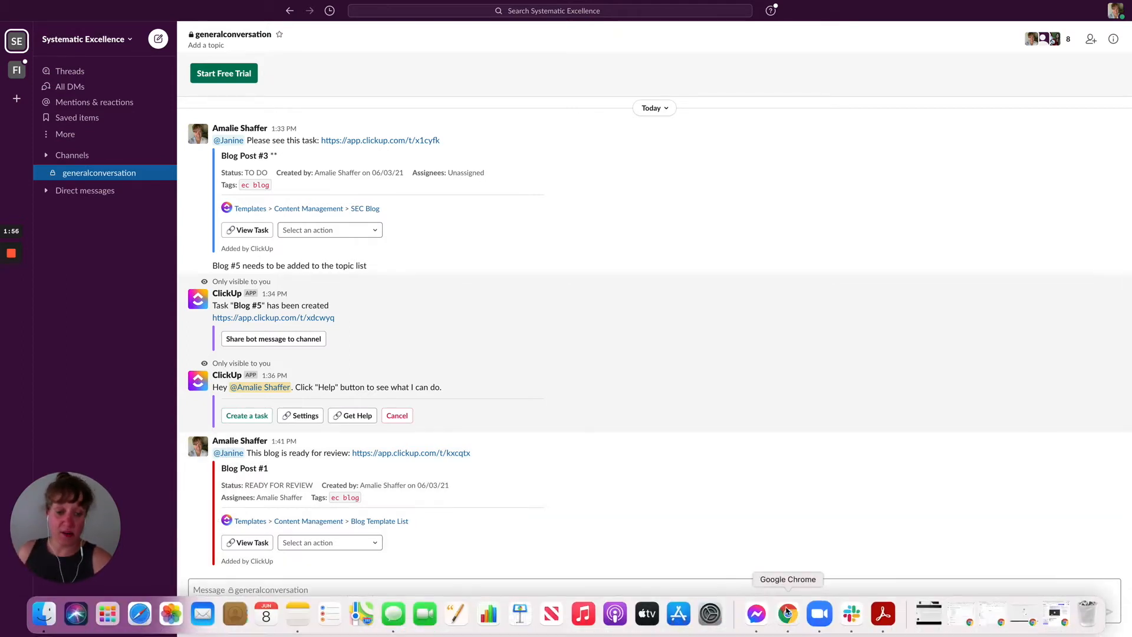
left_click(791, 614)
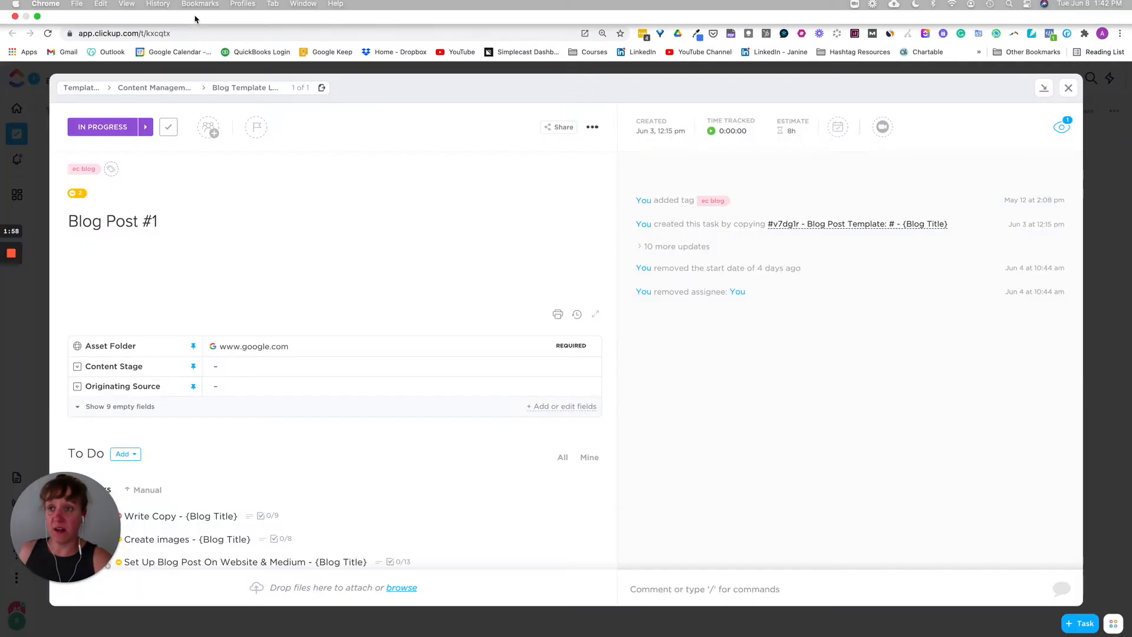
Step: Close the task, scroll through the Blog Template List to check it, then return to Slack
left_click(1069, 90)
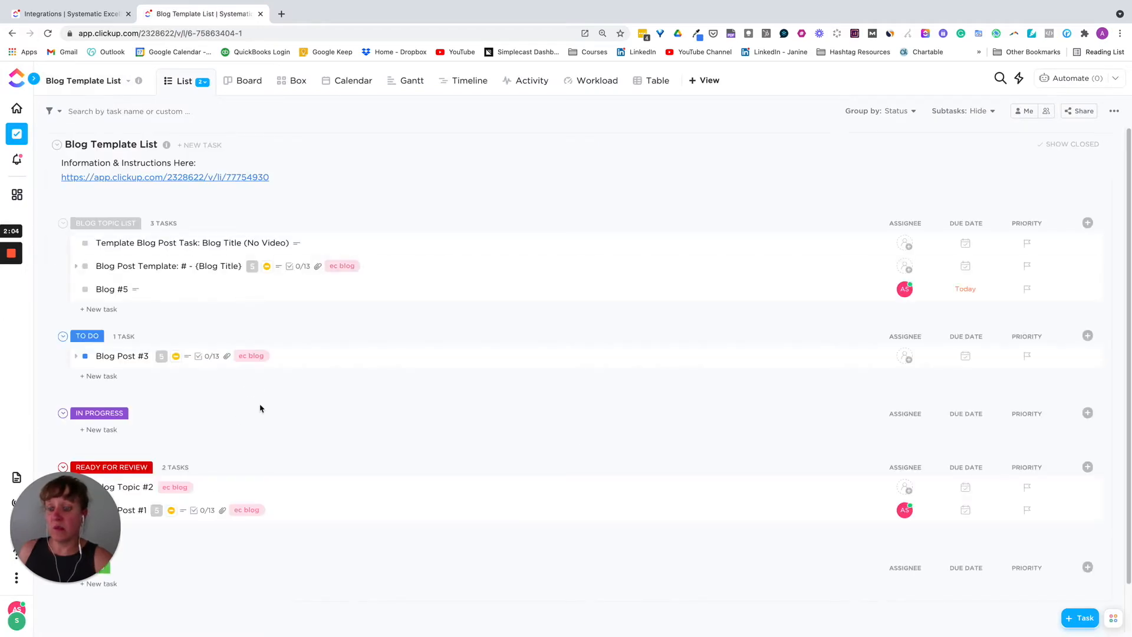
scroll(322, 298, "down", 1)
scroll(322, 297, "down", 2)
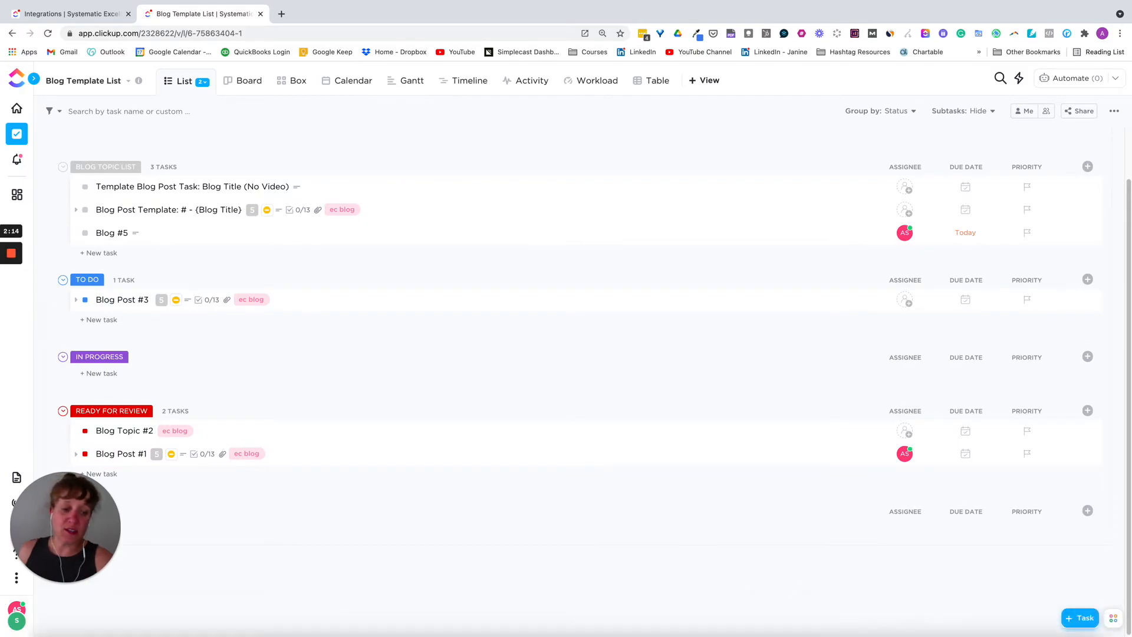
left_click(855, 620)
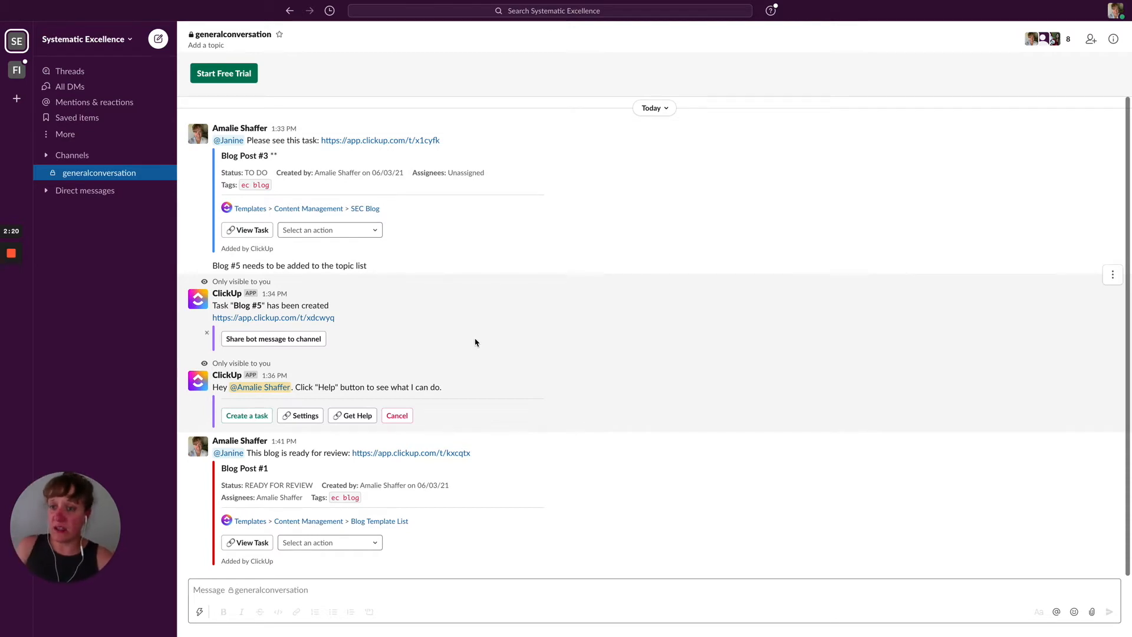
Step: Type and send the Blog #6 topic-list note in the generalconversation channel
left_click(238, 592)
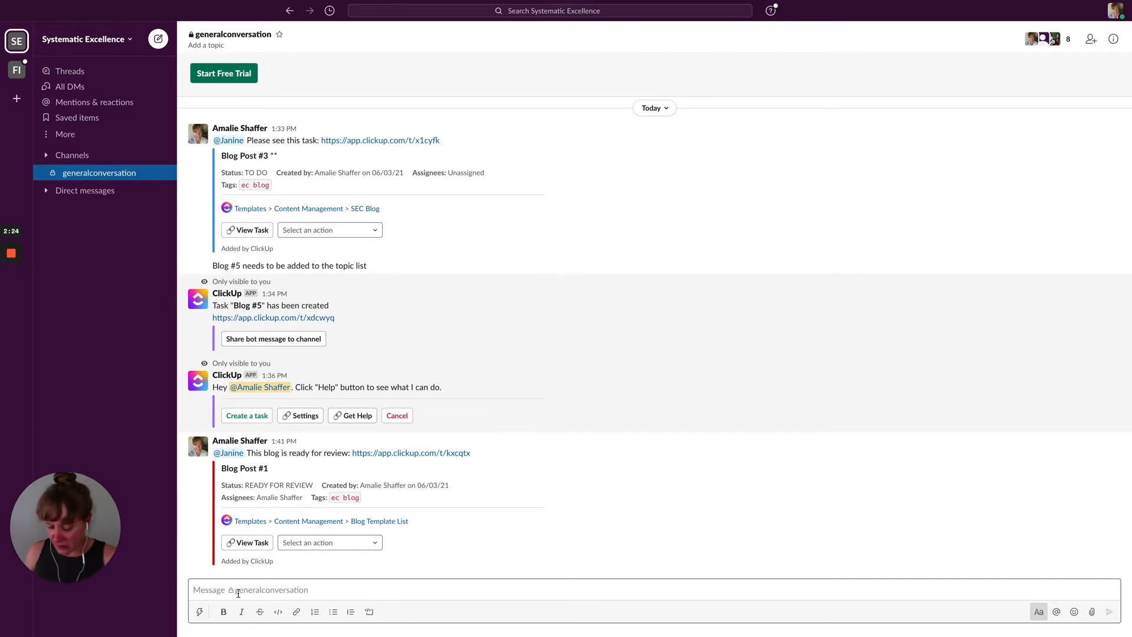
type("Blog #6 Needs to be added to the topic l")
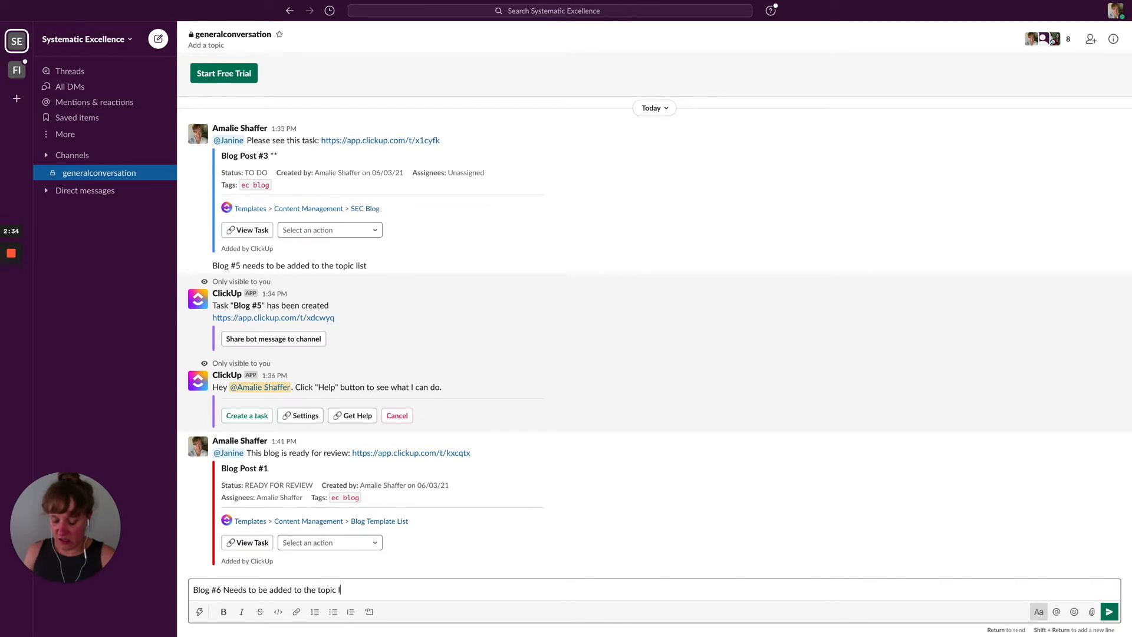
key("Return")
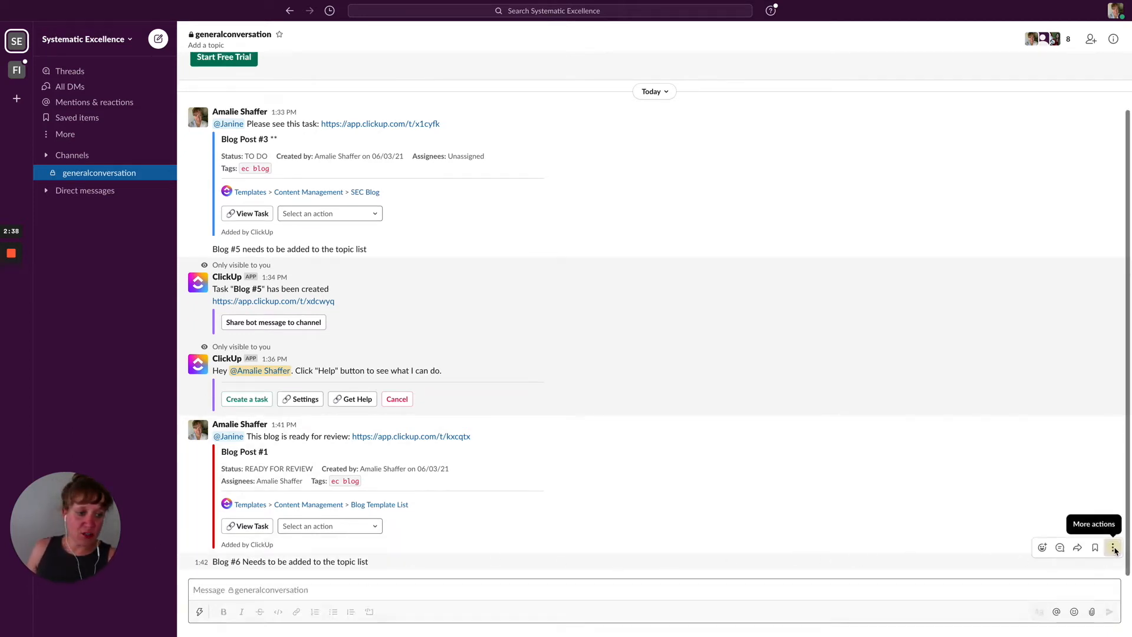
Step: Start a ClickUp task from the Blog #6 message, placing it in the Blog Template List
left_click(1113, 548)
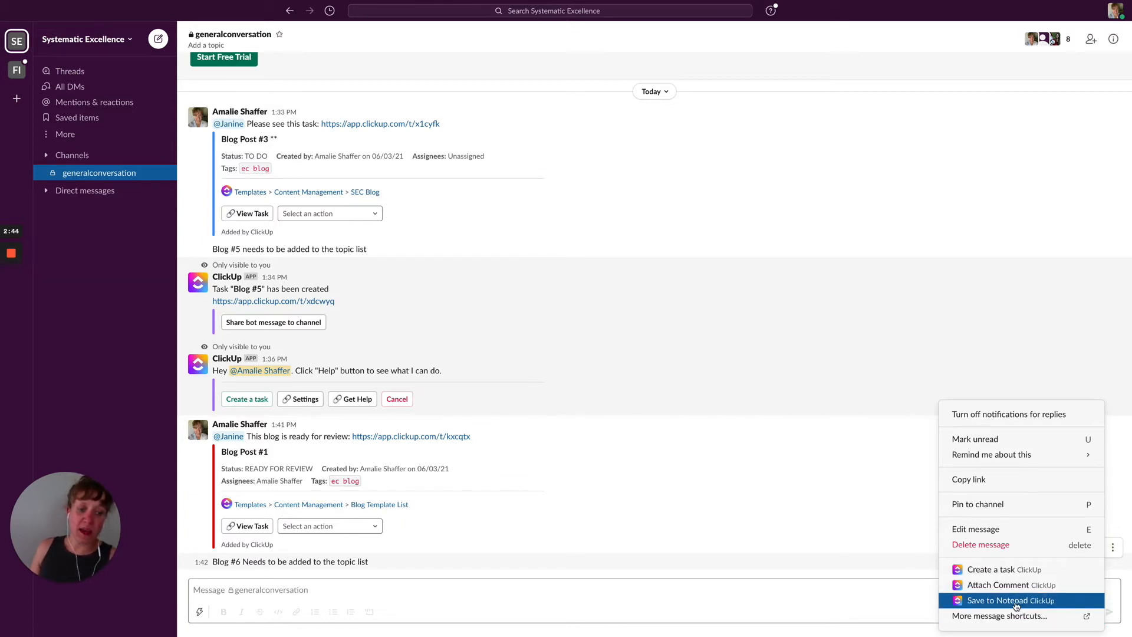
left_click(1003, 572)
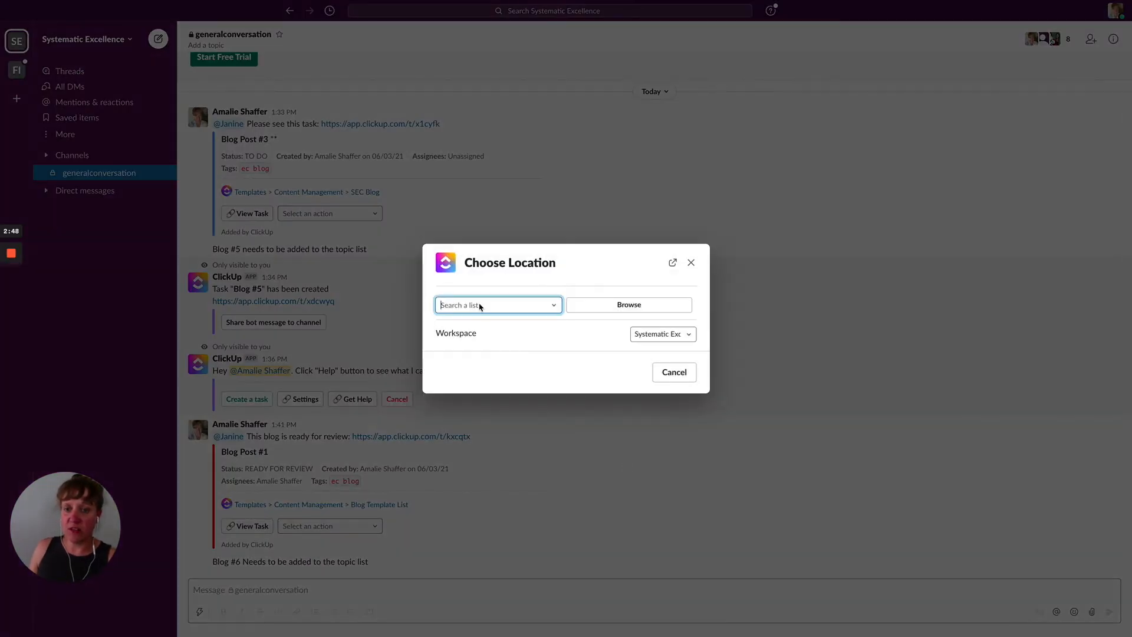
left_click(480, 307)
left_click(480, 307)
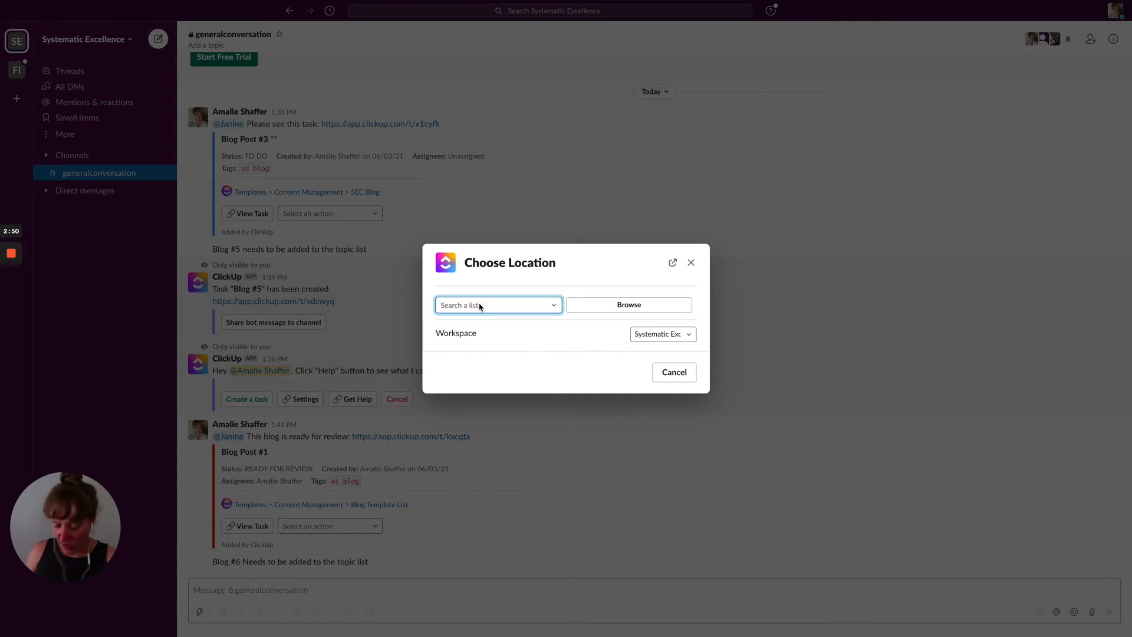
type("Blog")
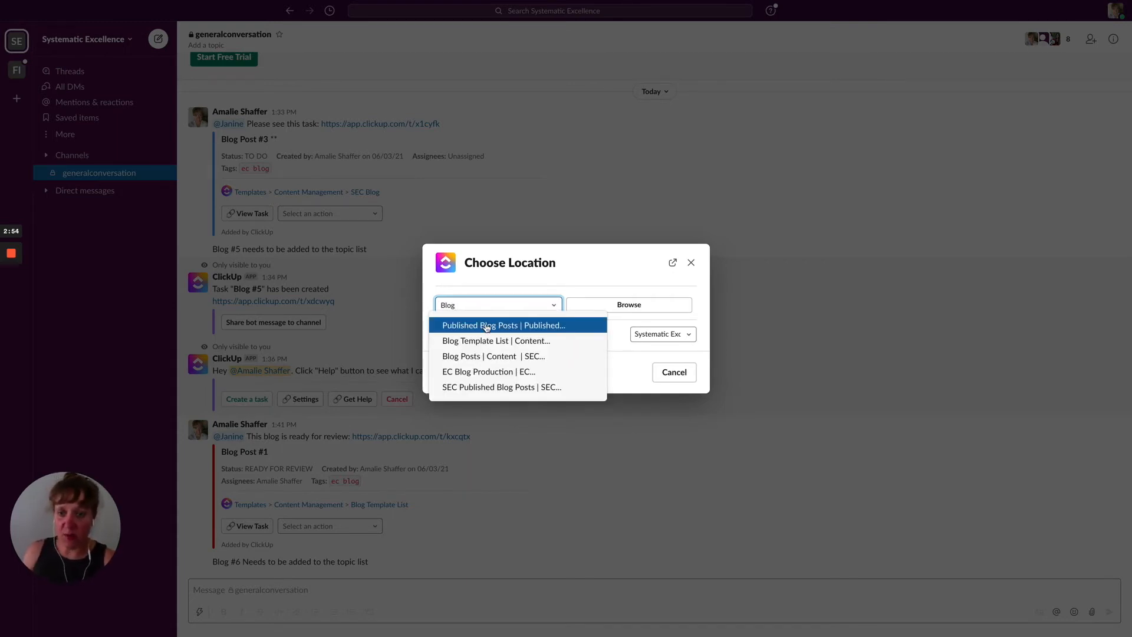
left_click(466, 340)
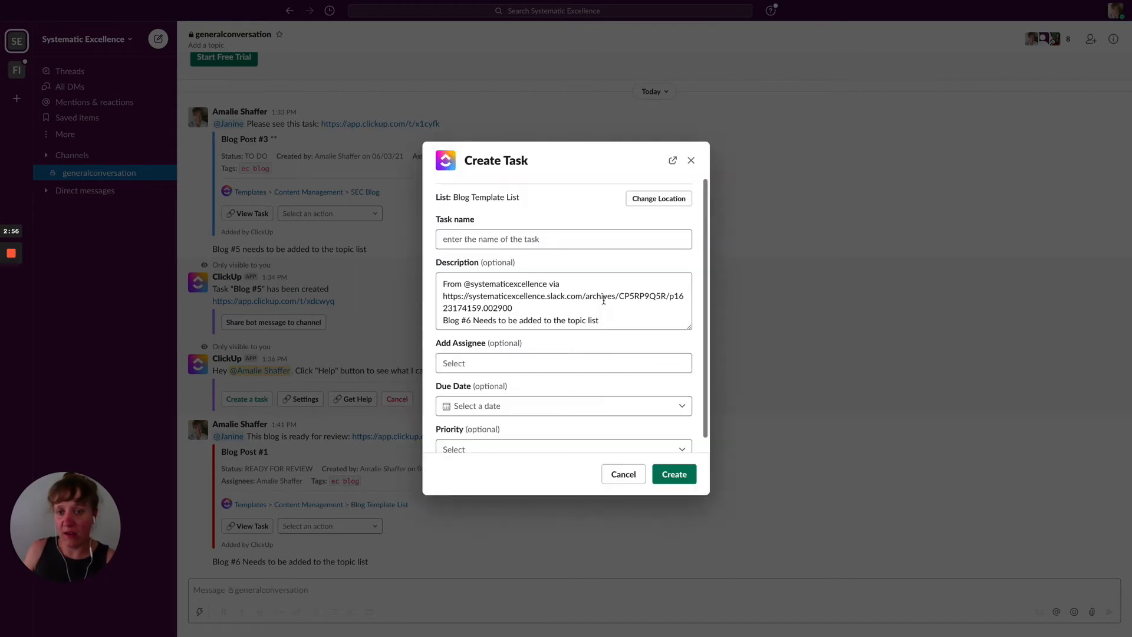
Step: Assign the first team member, set due date June 8, name it Blog #6, and create it
left_click(490, 366)
left_click(489, 386)
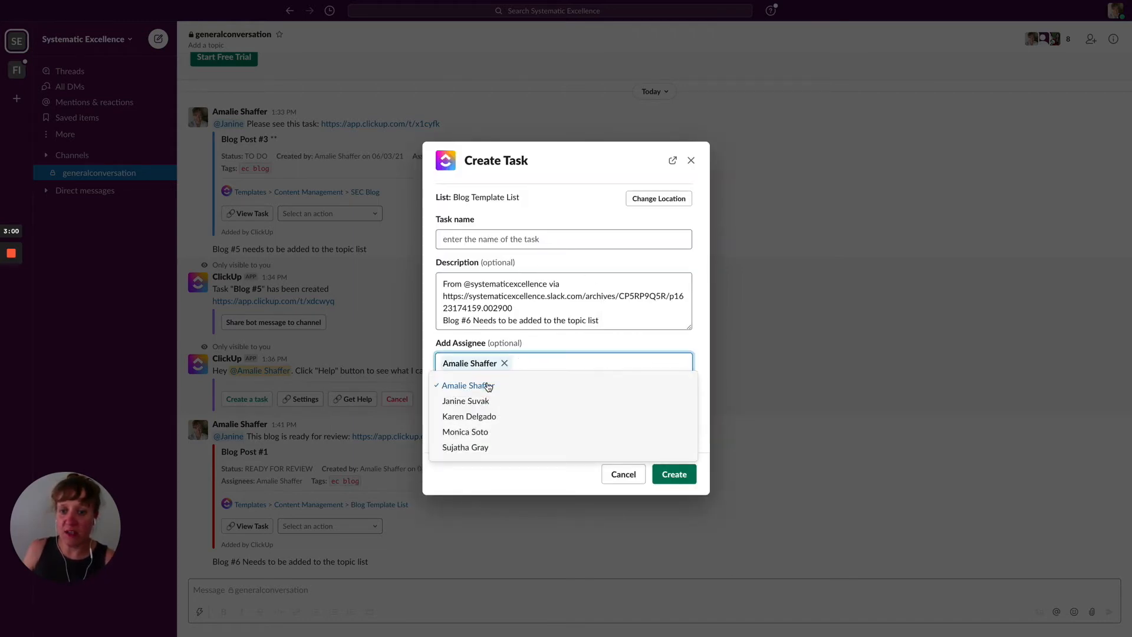
left_click(426, 336)
left_click(472, 405)
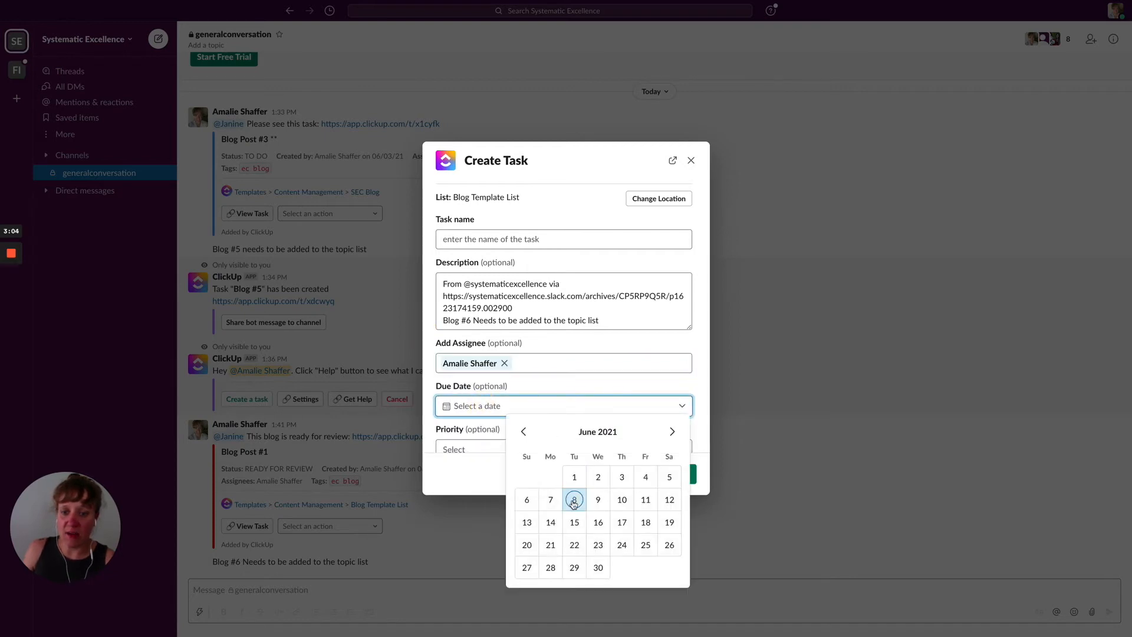
left_click(573, 500)
scroll(527, 374, "down", 1)
scroll(527, 374, "up", 1)
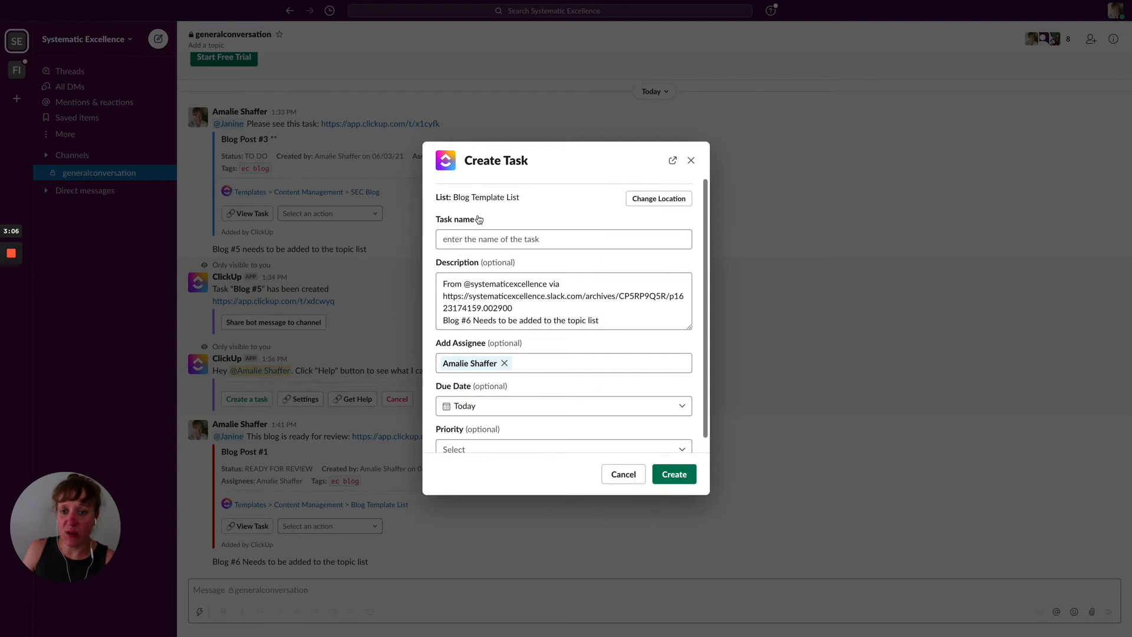
left_click(481, 239)
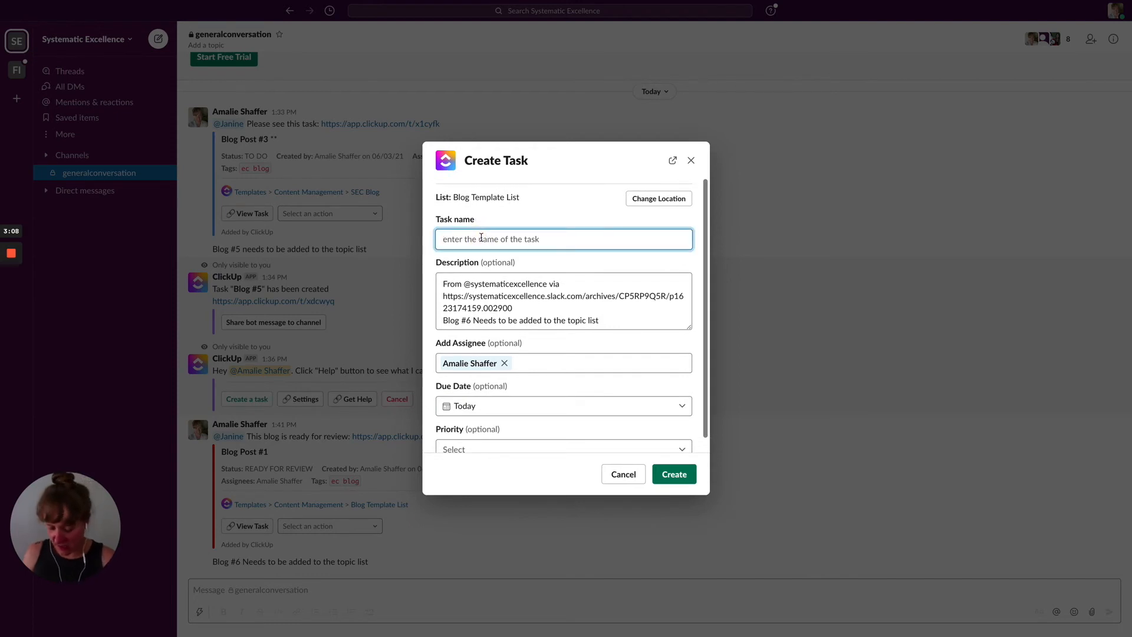
type("Blog #6")
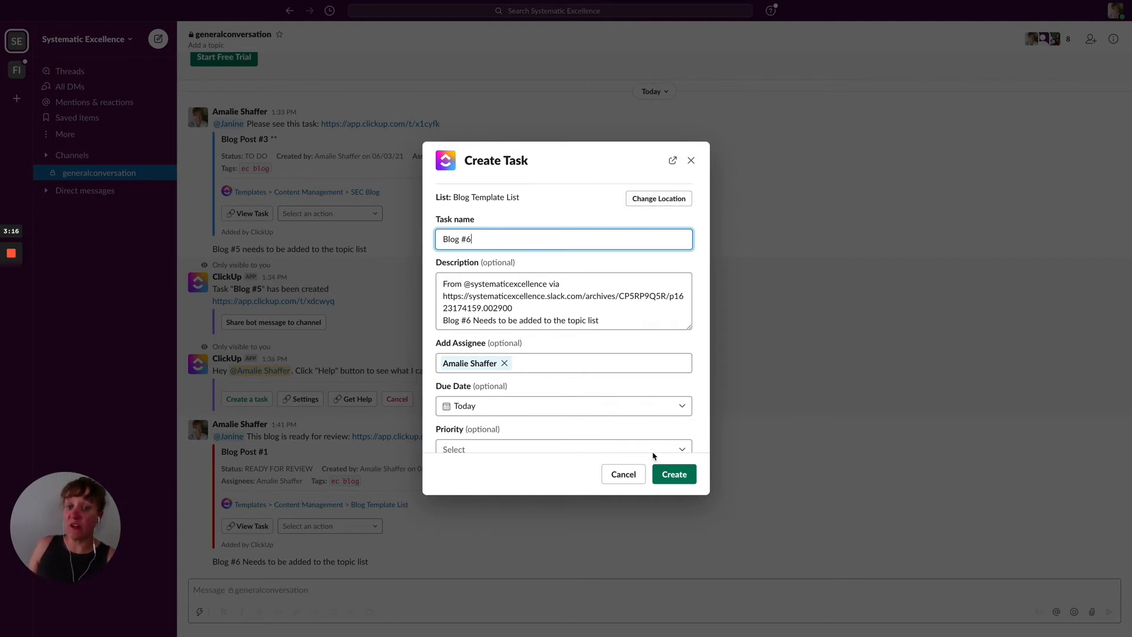
left_click(676, 476)
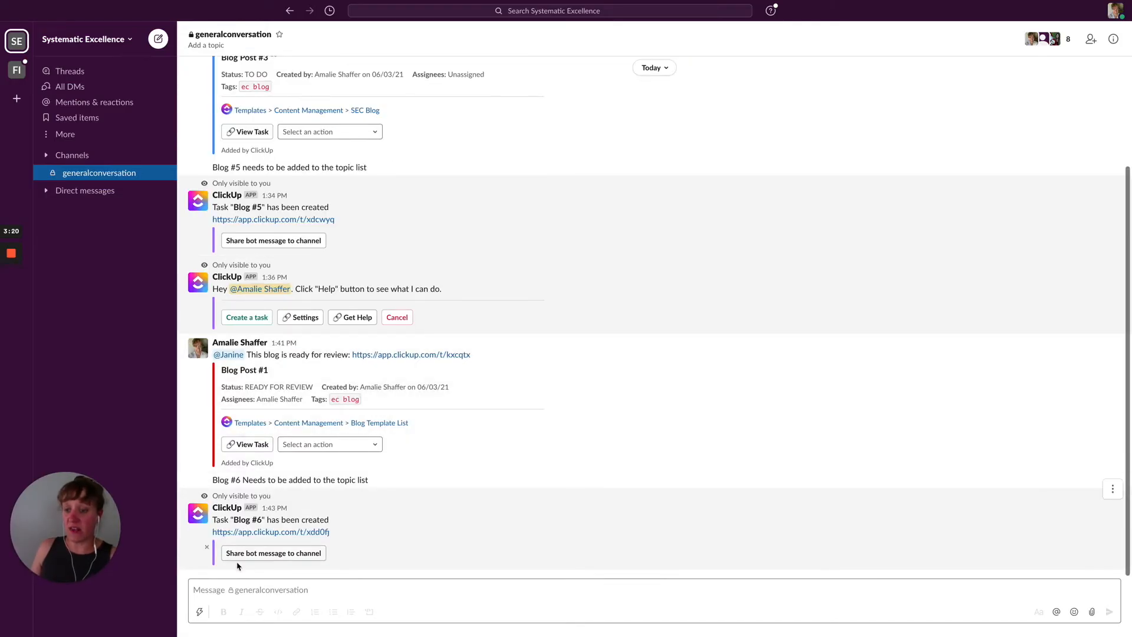
Step: Share the Blog #6 task-created bot message to the channel and open the task link in ClickUp
left_click(261, 554)
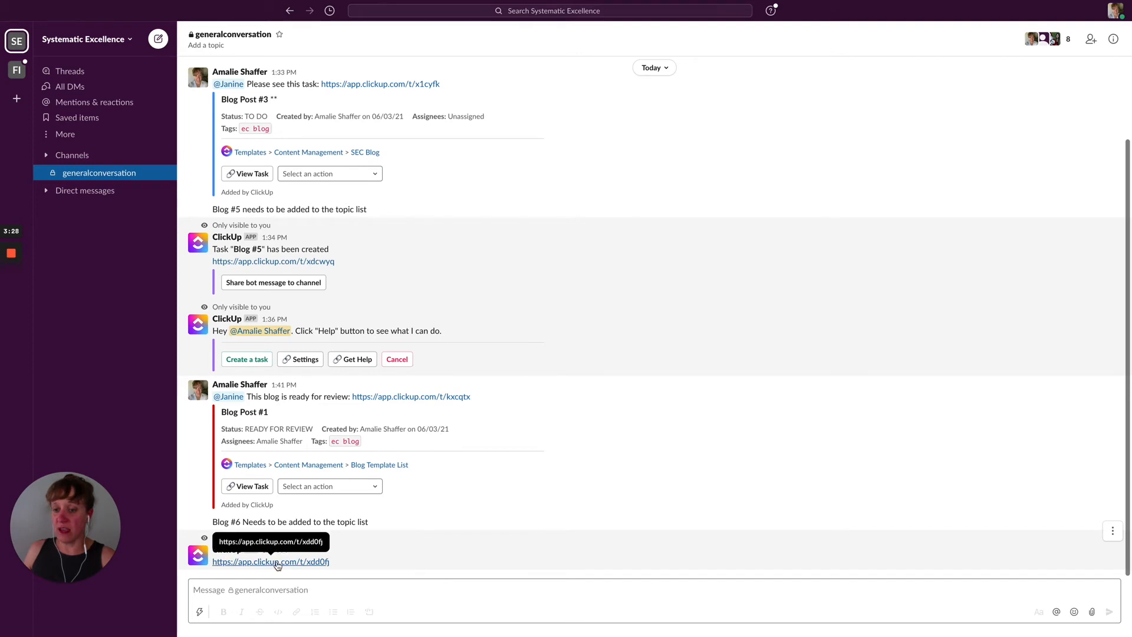
left_click(259, 563)
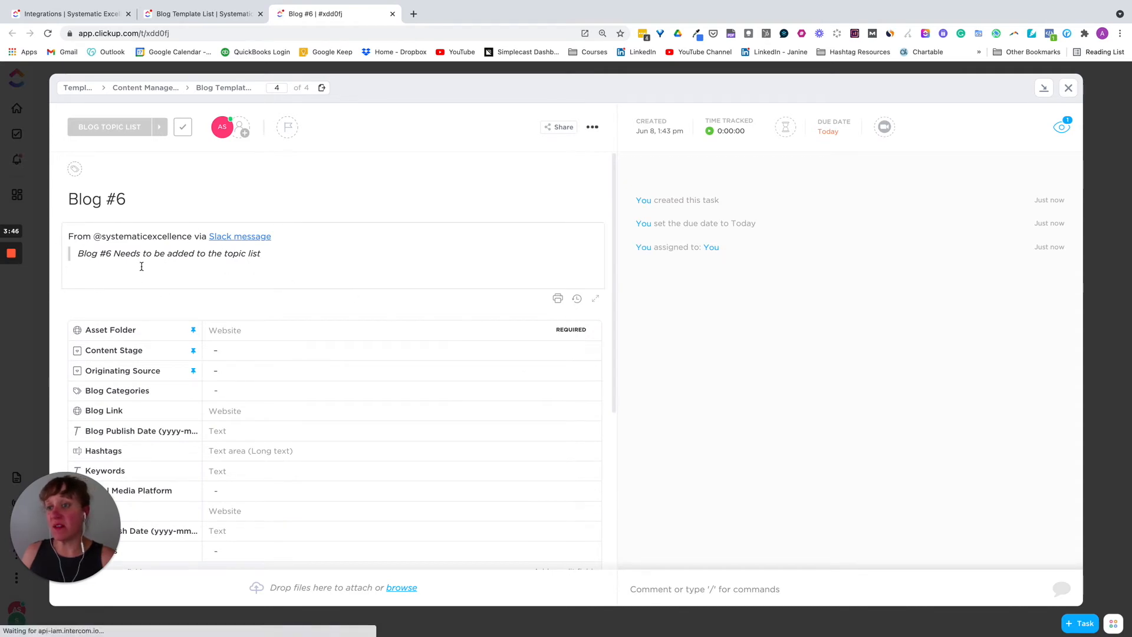
Step: Follow the Slack message link in the Blog #6 task description back to generalconversation
left_click(238, 238)
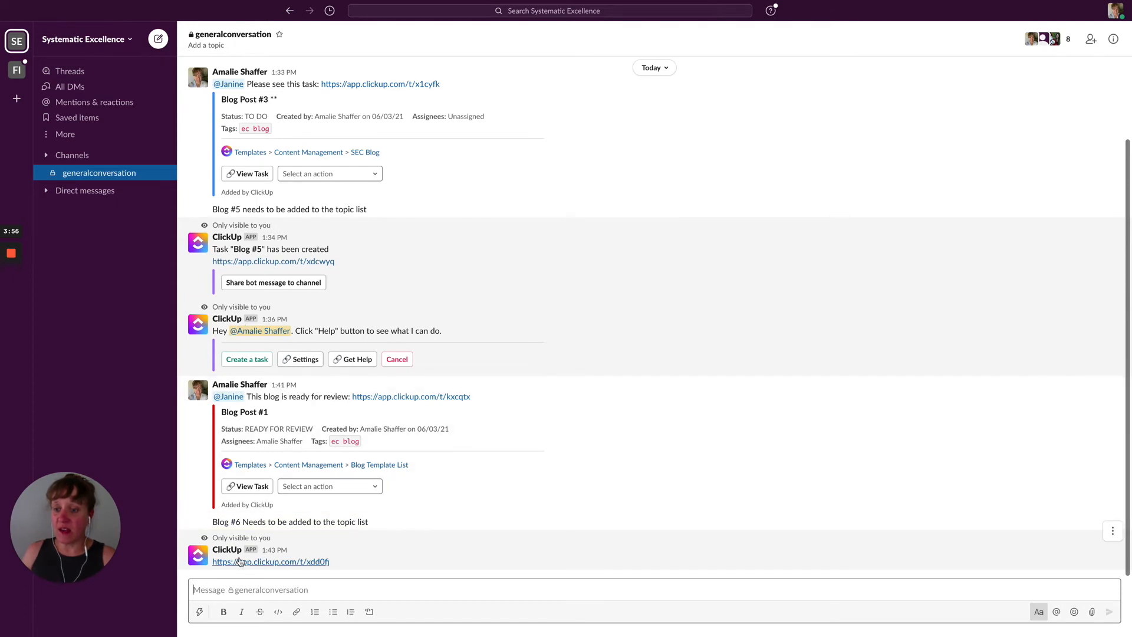
Step: Search shortcuts for 'cli' and send the /clickup new command to the channel
type("\\")
key("BackSpace")
type("/cli")
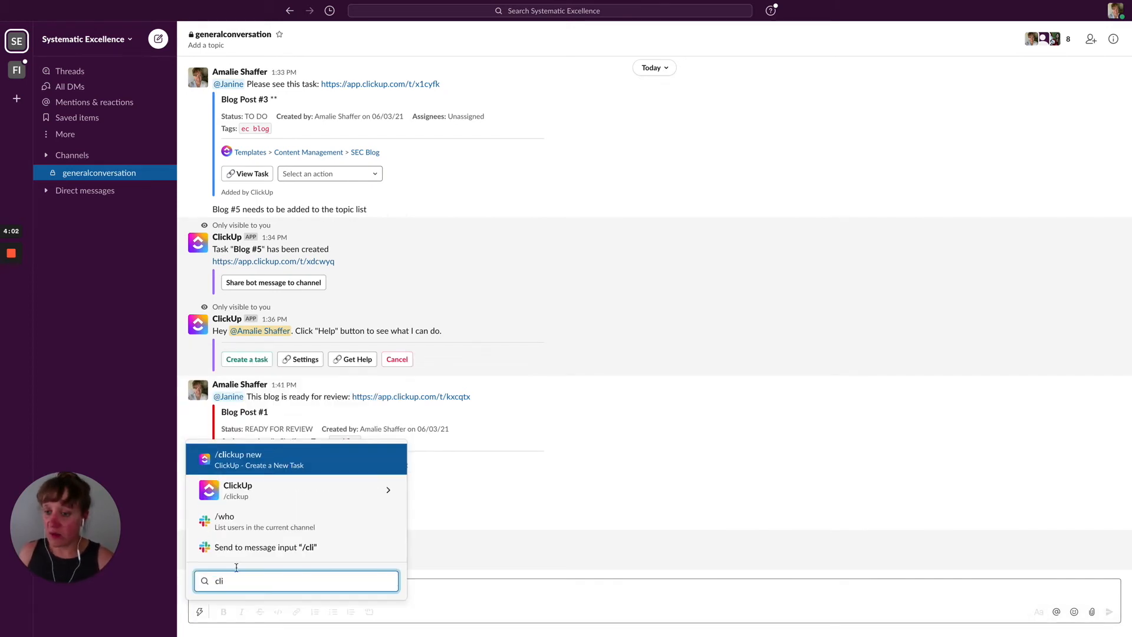
left_click(259, 464)
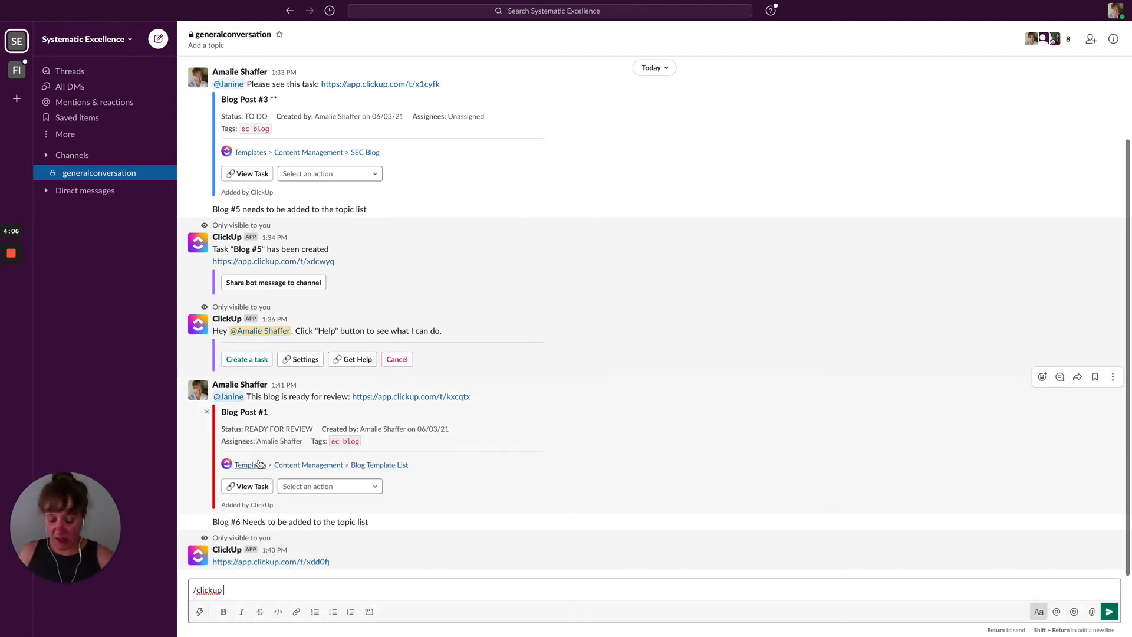
key("Return")
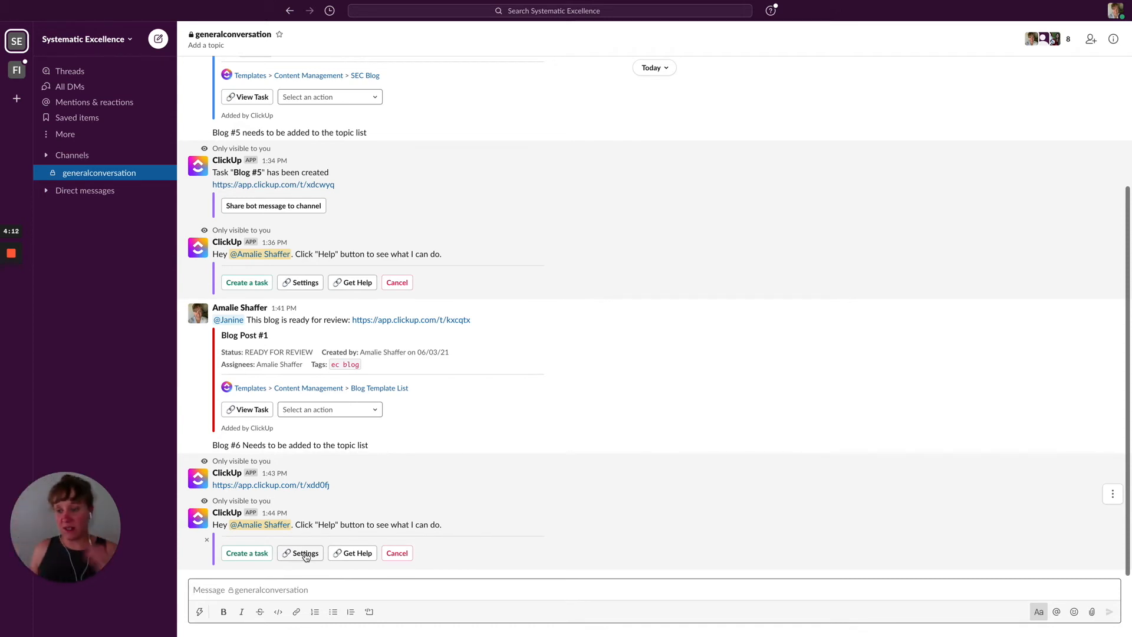
left_click(248, 554)
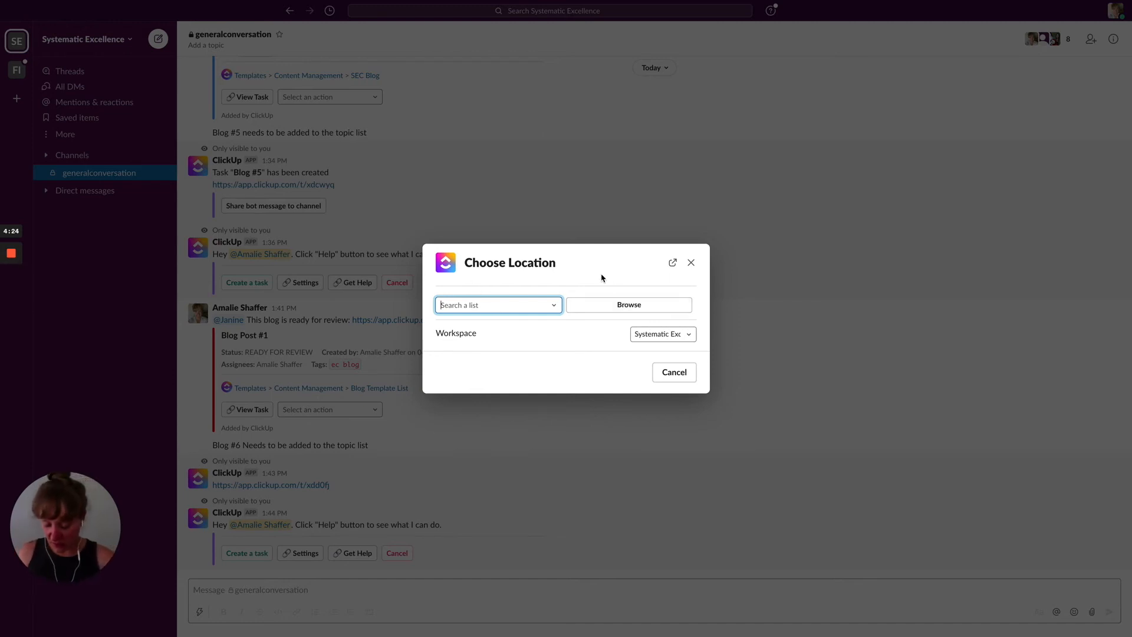
type("Blog")
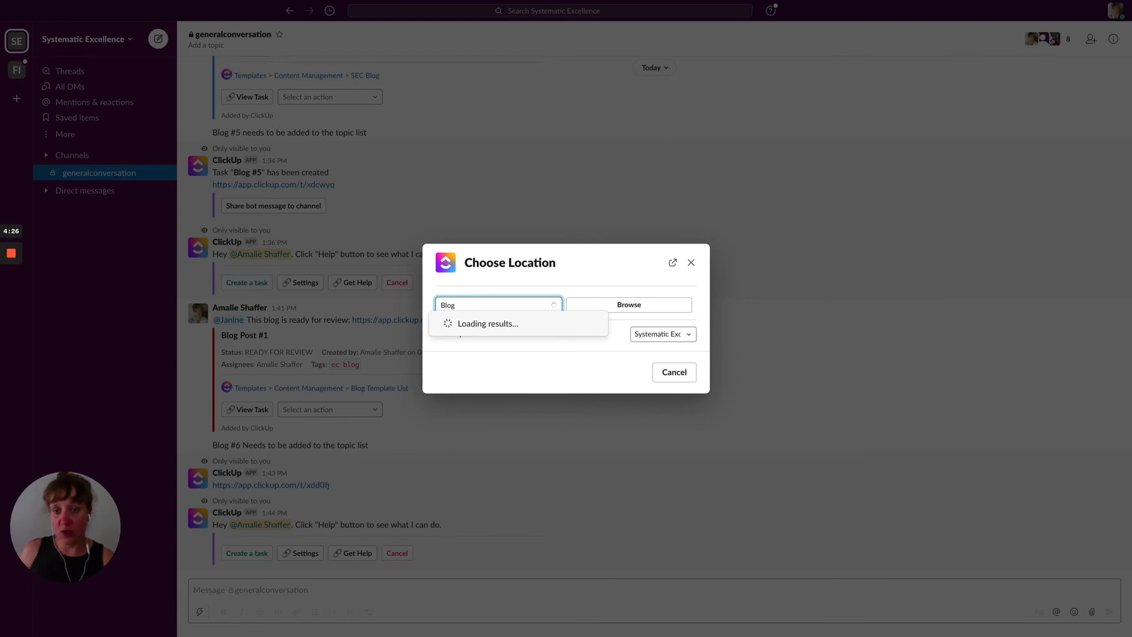
left_click(499, 341)
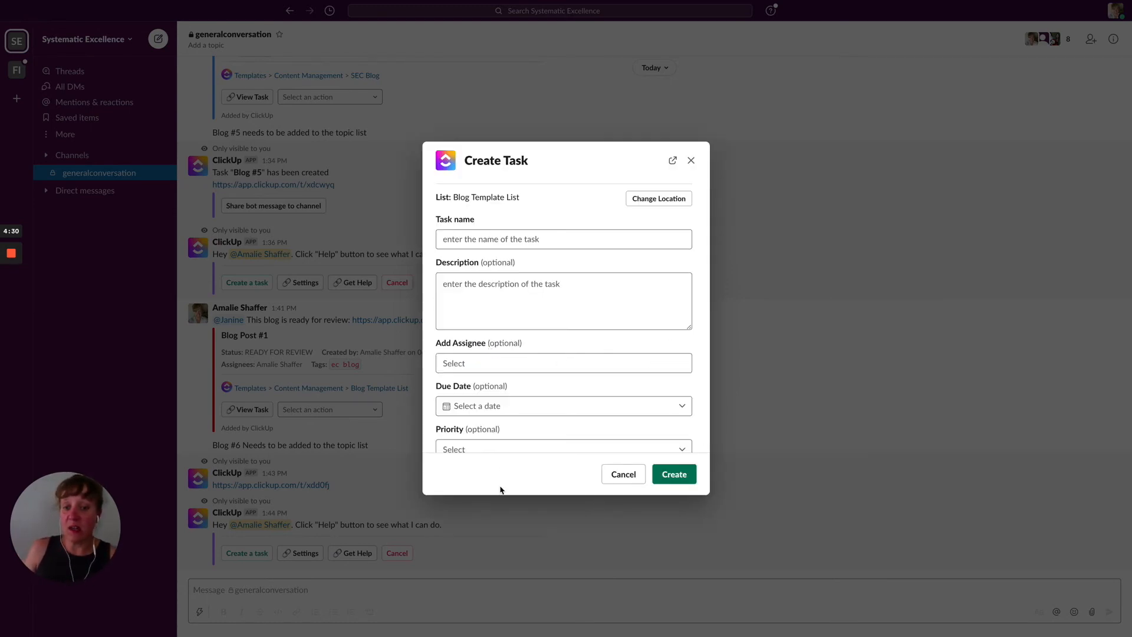
left_click(692, 163)
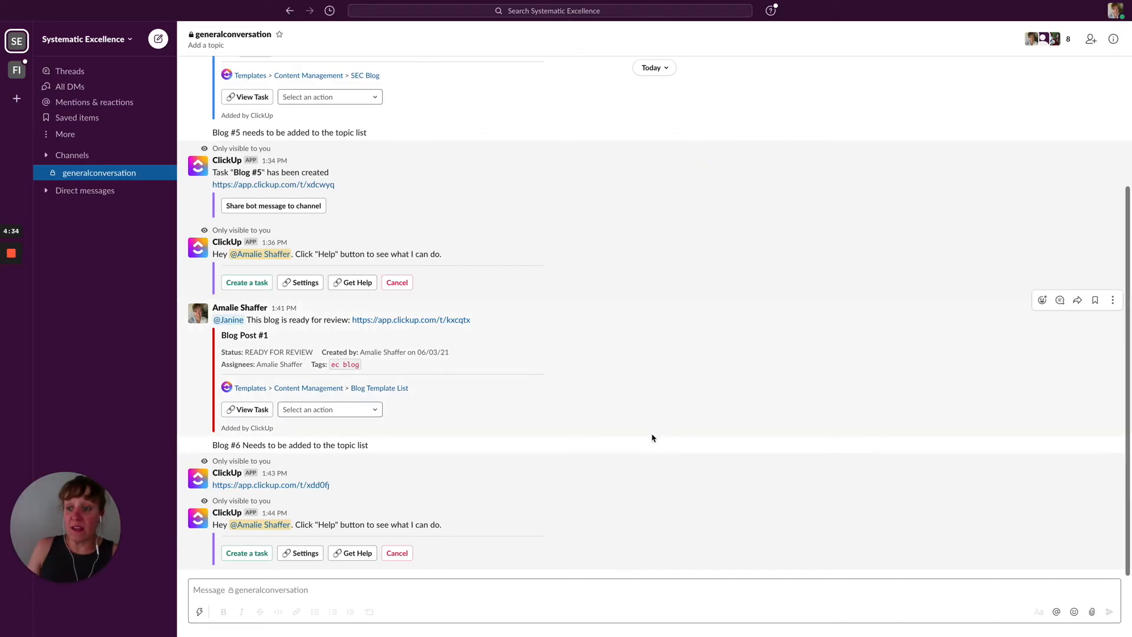